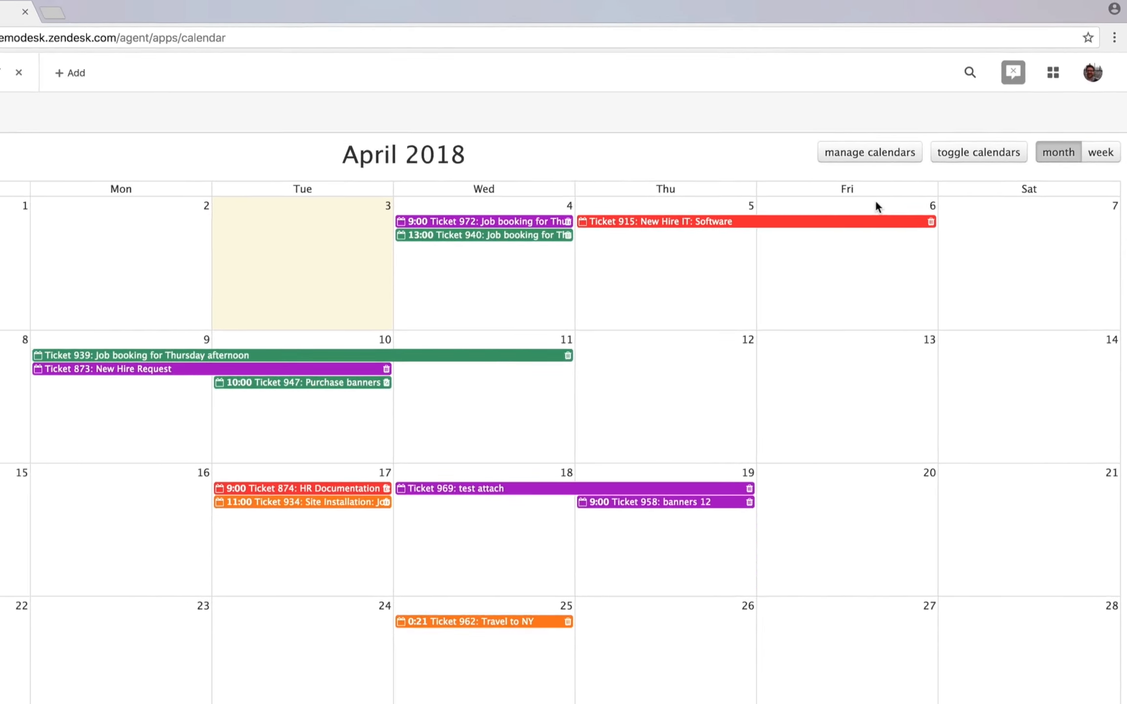
# Start a new calendar workflow named "15 min event reminder" that runs 15 minutes before the event start
pyautogui.click(871, 153)
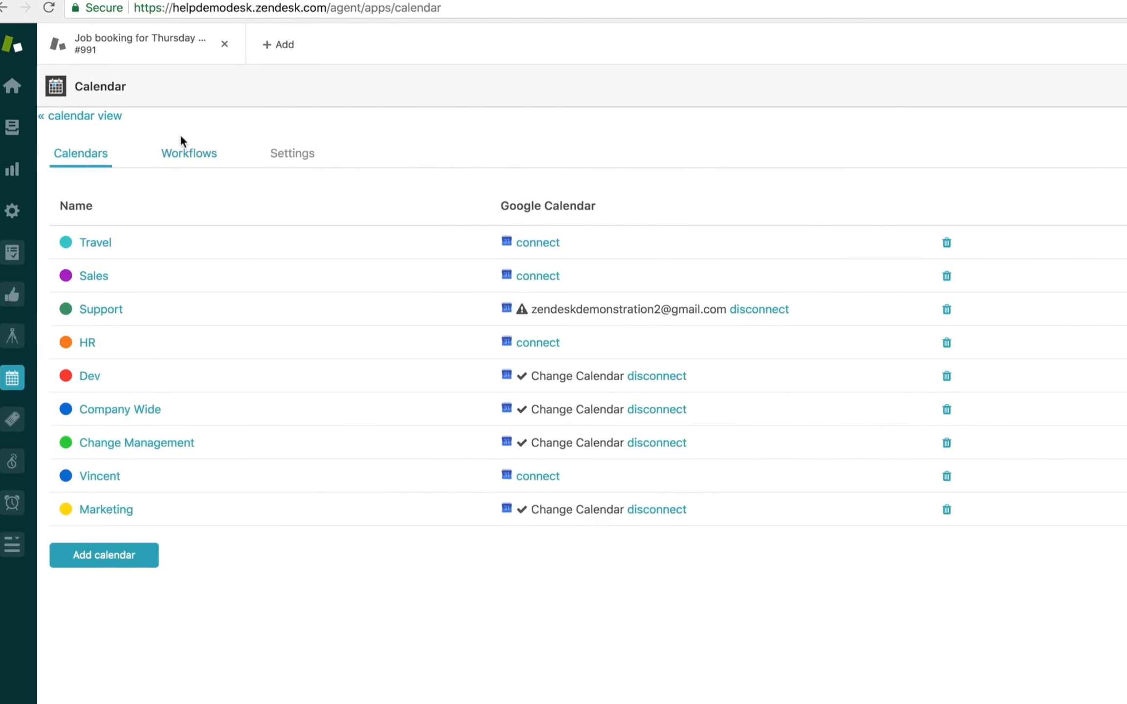
pyautogui.click(189, 152)
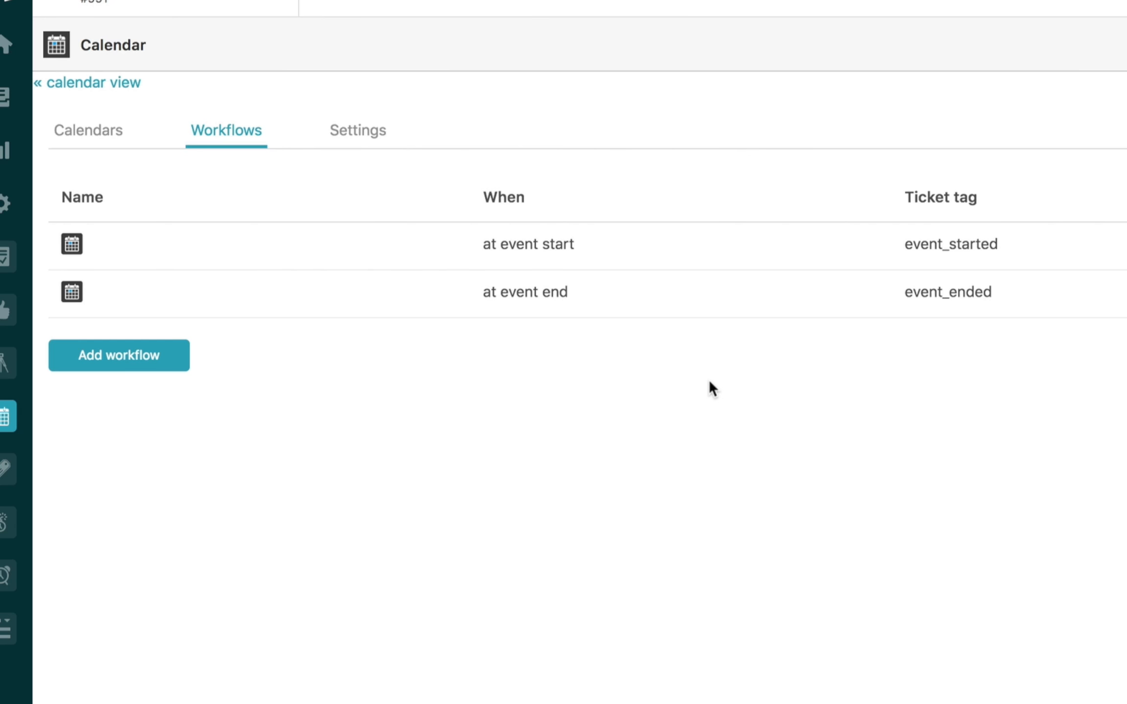
pyautogui.click(96, 367)
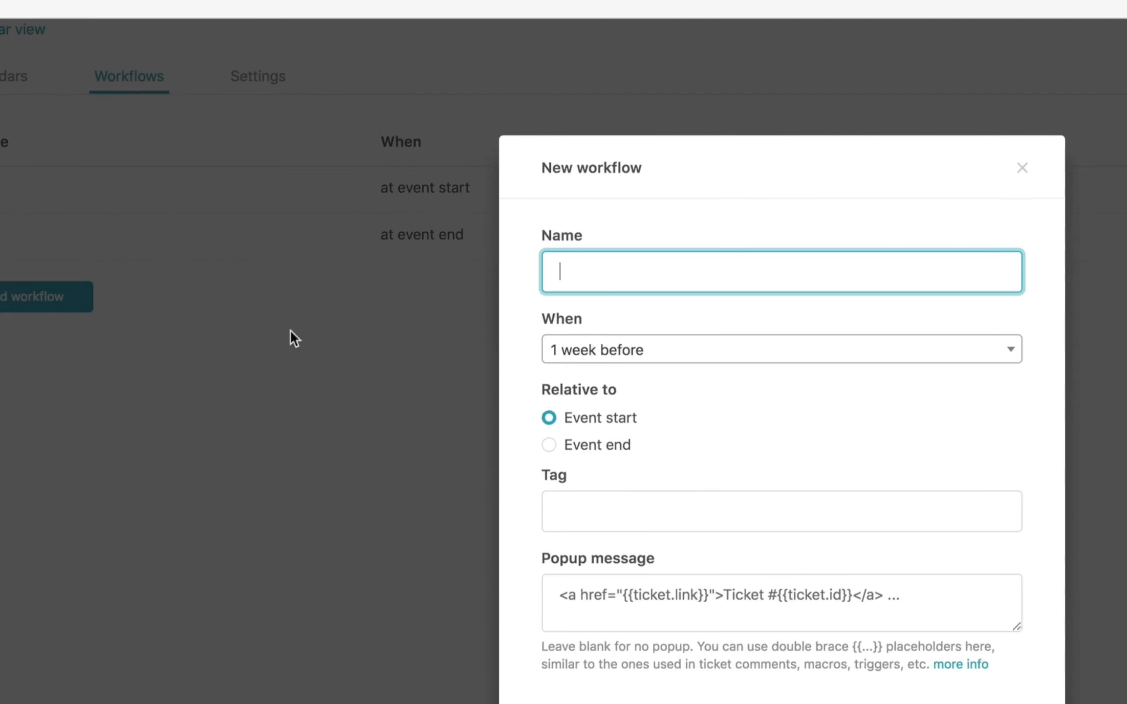
pyautogui.write('15 min event reminder')
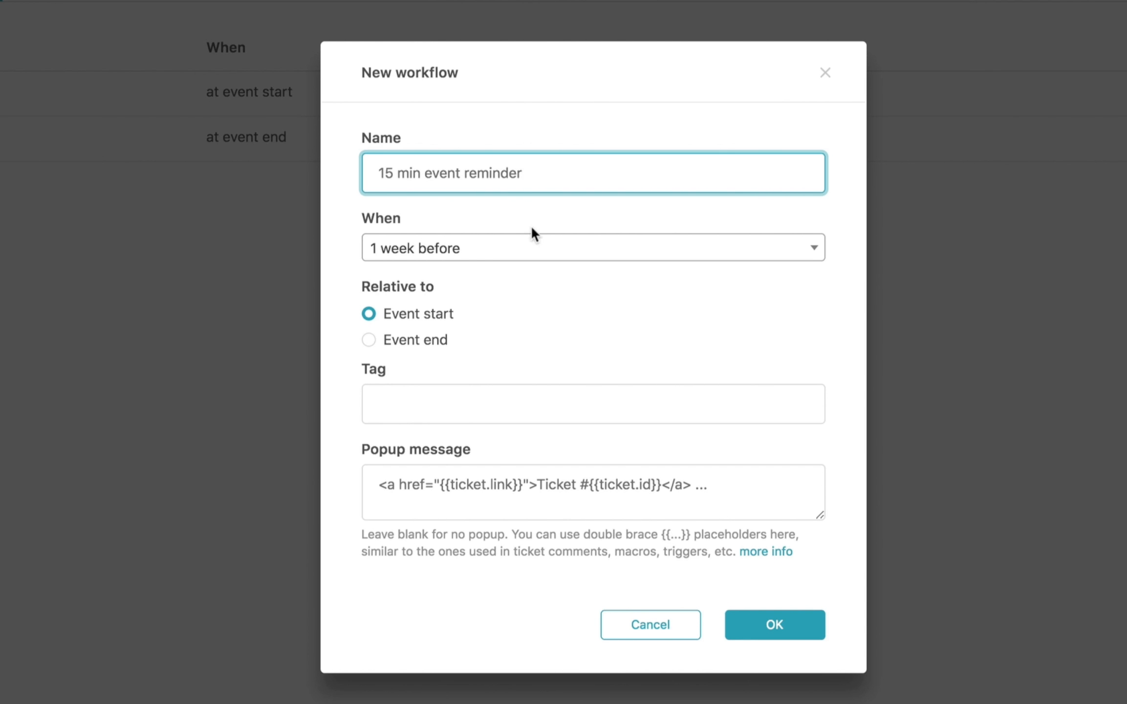
pyautogui.click(520, 251)
pyautogui.scroll(-5, 533, 362)
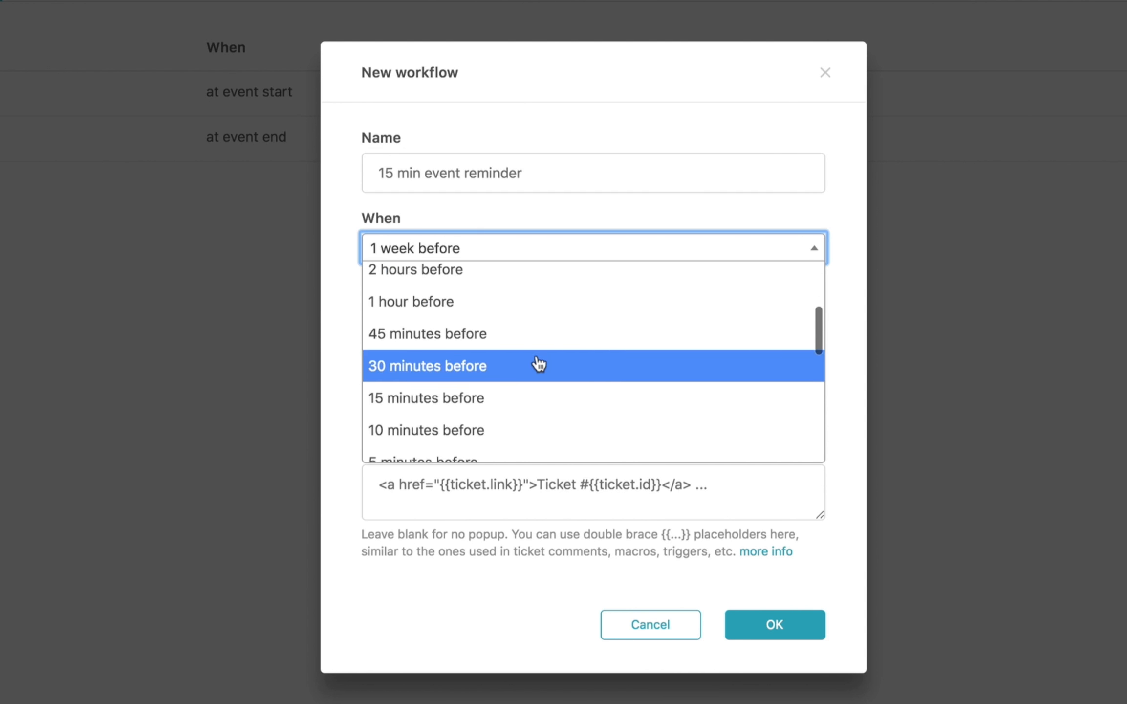
pyautogui.click(519, 398)
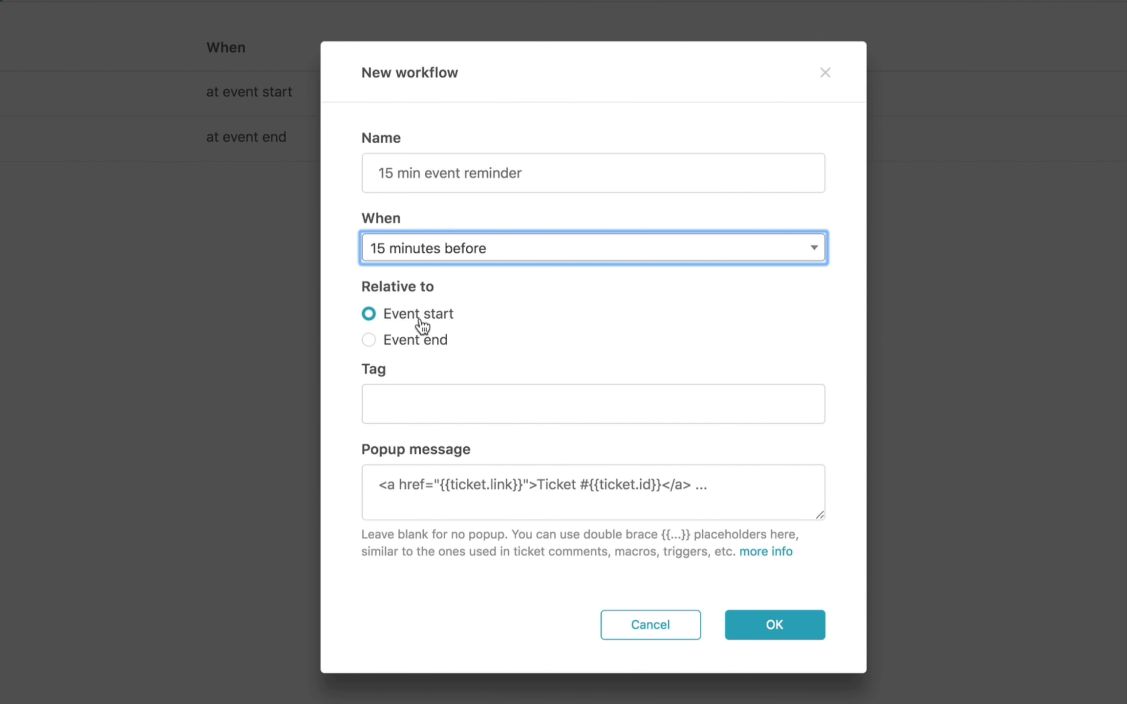
# Give the workflow the tag 15_min_event_reminder, append "Event starts soon!" to its popup message and save it
pyautogui.click(468, 396)
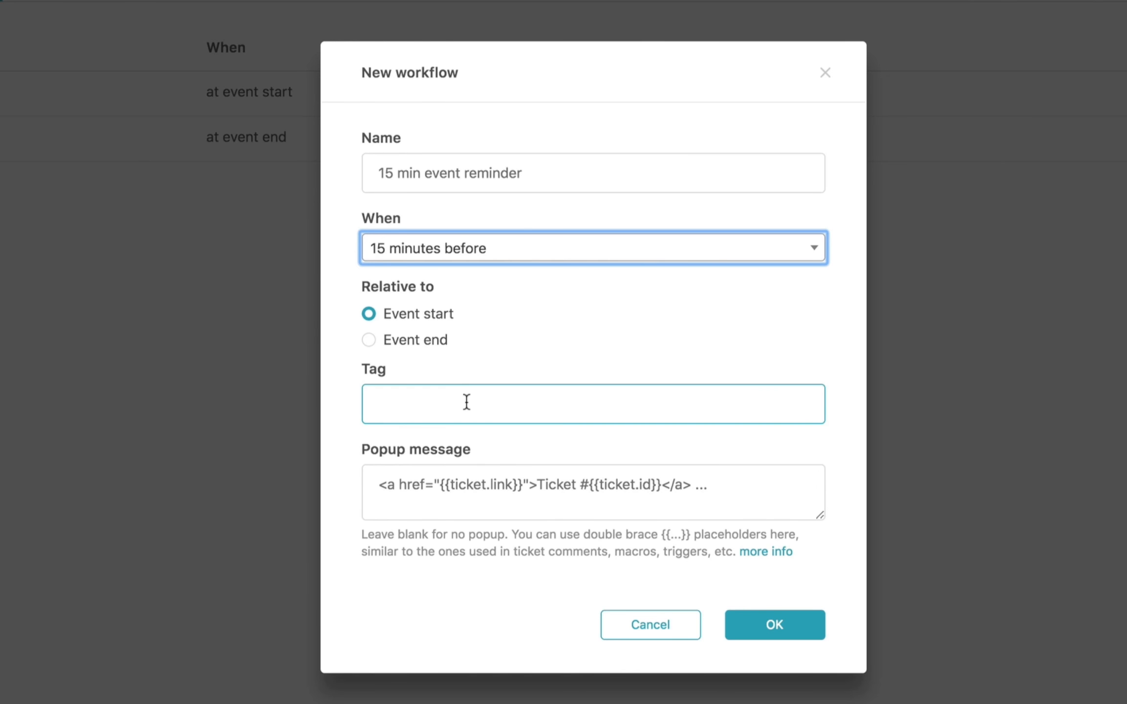
pyautogui.write('15')
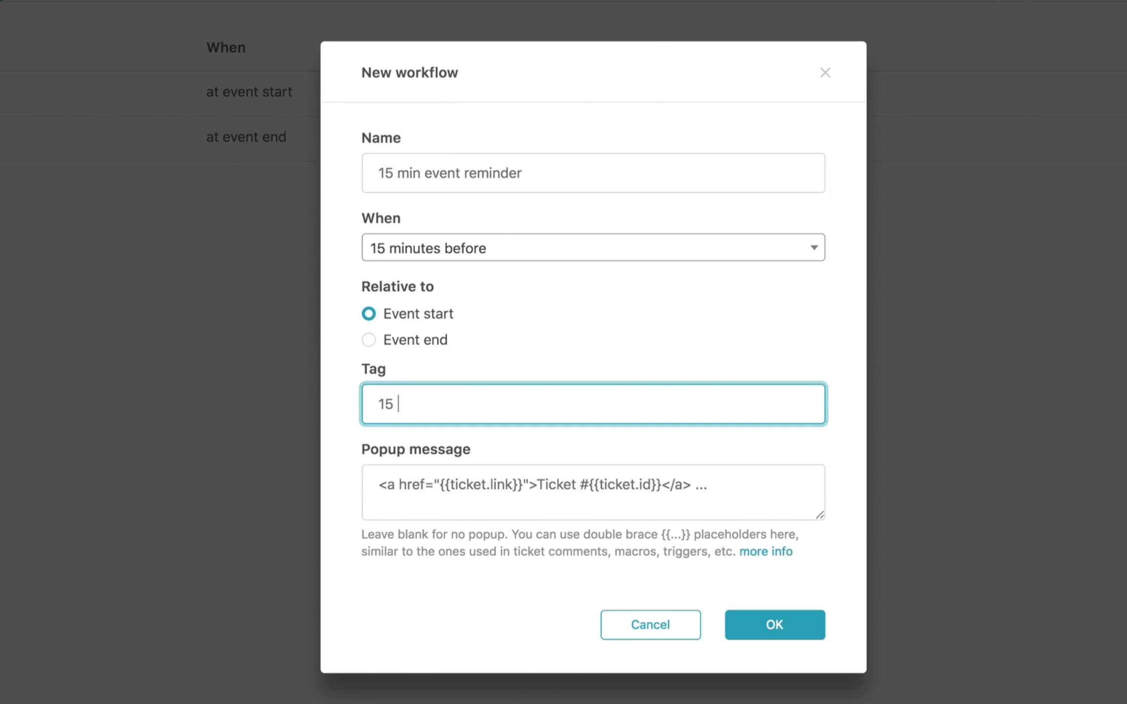
pyautogui.press('Down')
pyautogui.press('Down')
pyautogui.press('Return')
pyautogui.click(711, 517)
pyautogui.write('Eve')
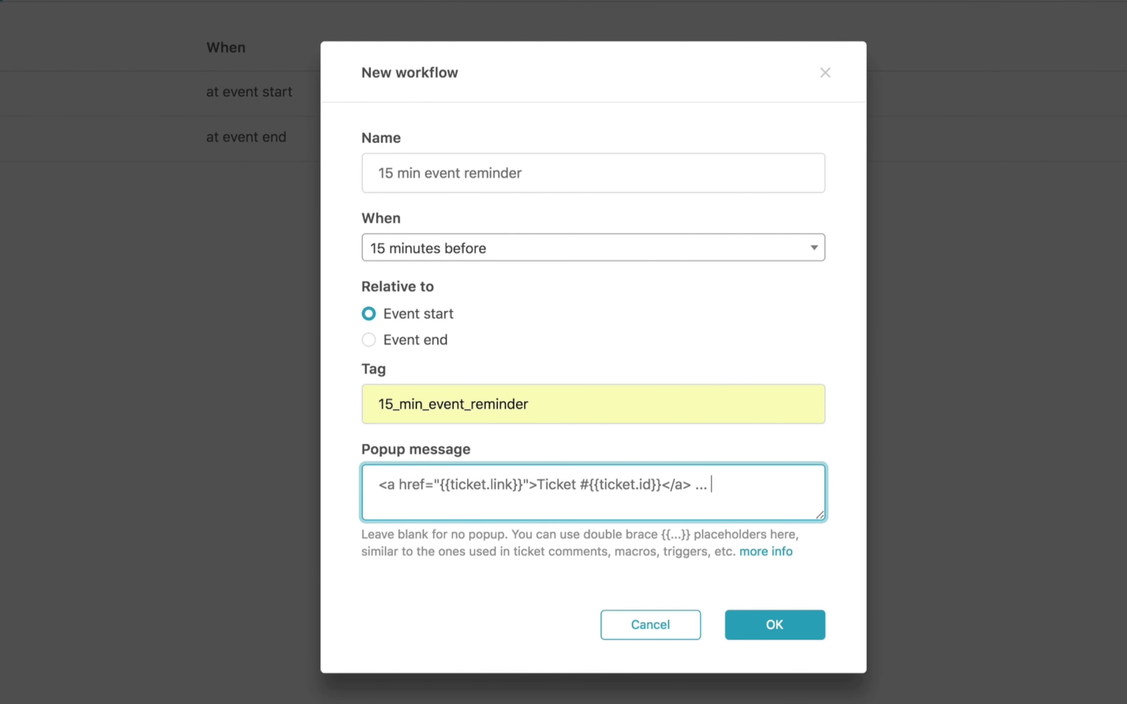
pyautogui.write('nt starts soon!')
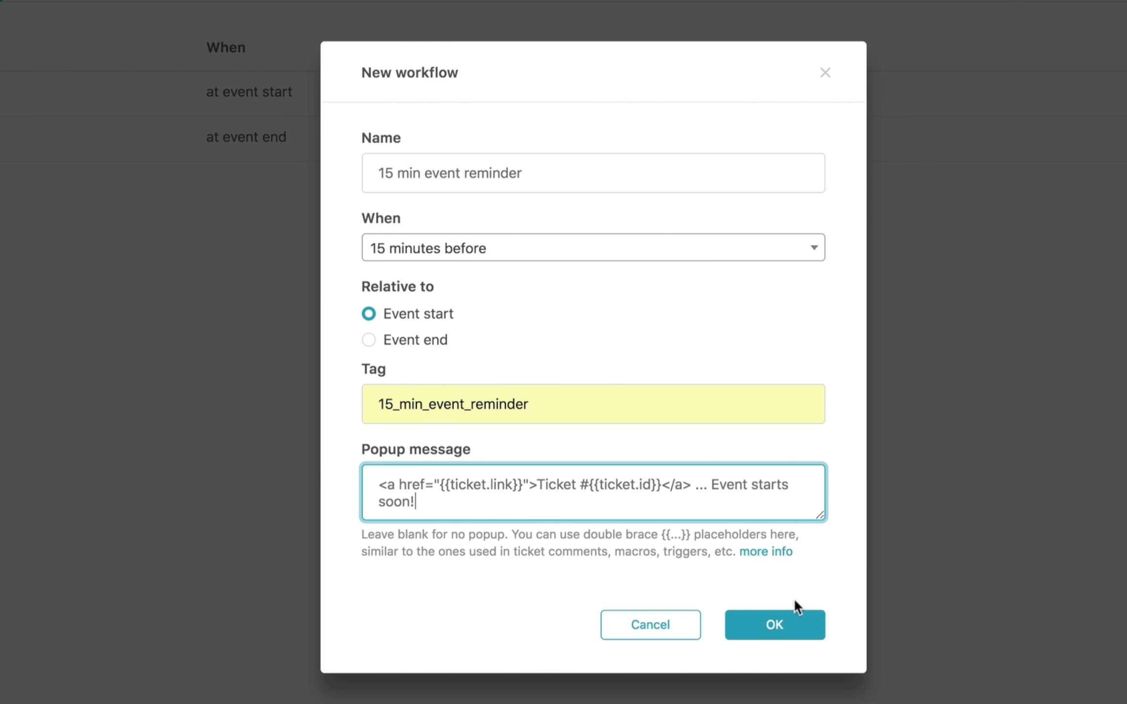
pyautogui.click(789, 628)
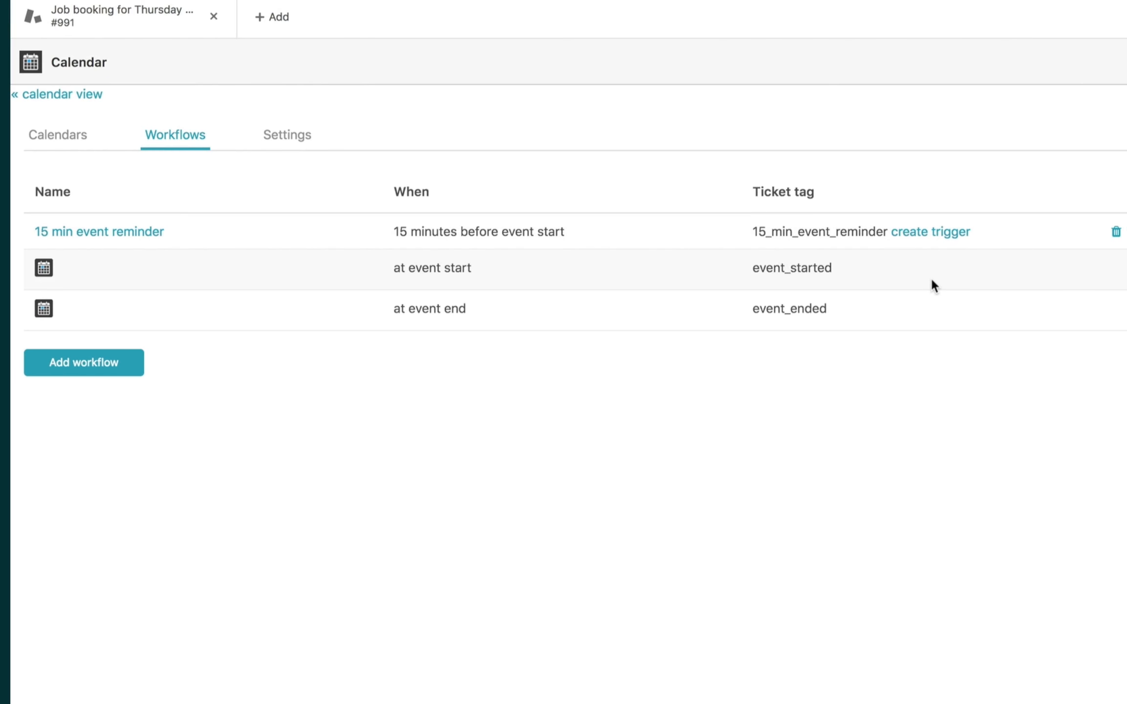
# Create a trigger from the 15 min event reminder workflow and append "... in 15 mins!" to its email body
pyautogui.click(931, 231)
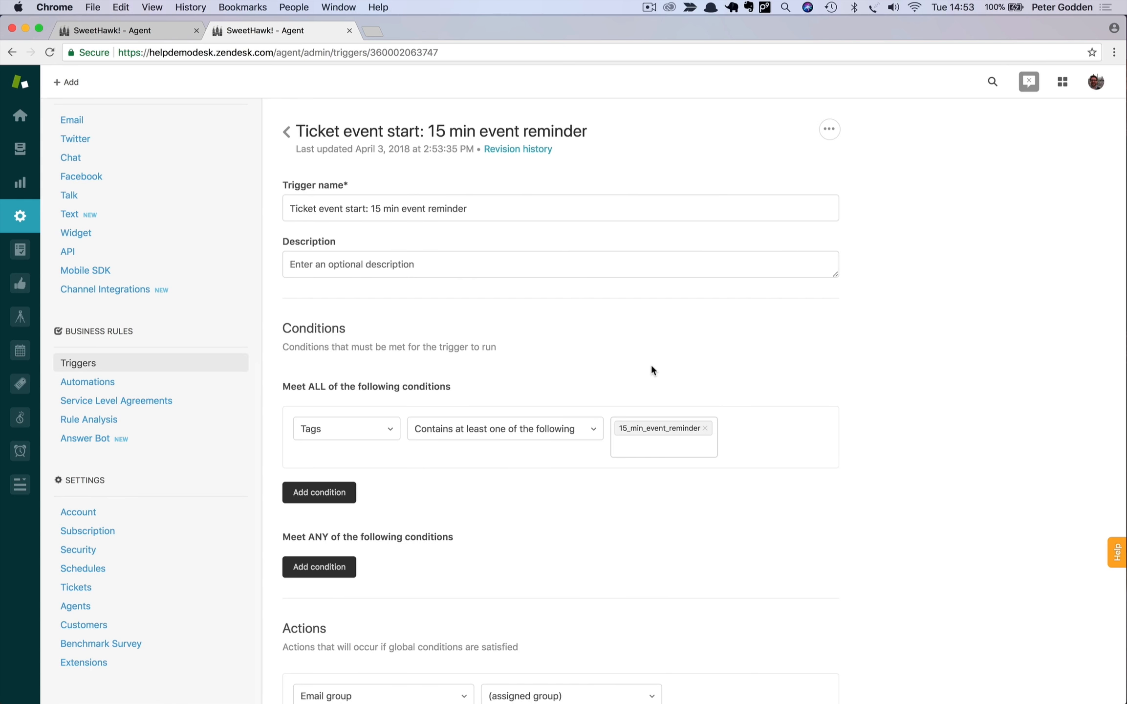
pyautogui.scroll(-2, 652, 366)
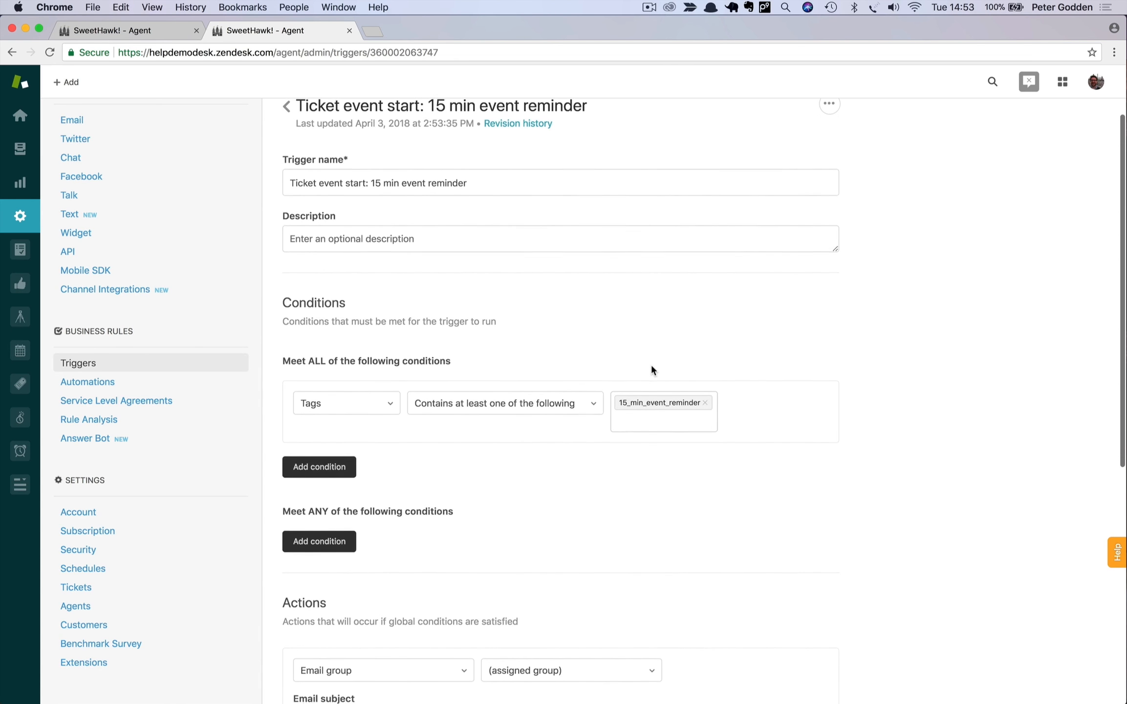
pyautogui.scroll(-10, 652, 366)
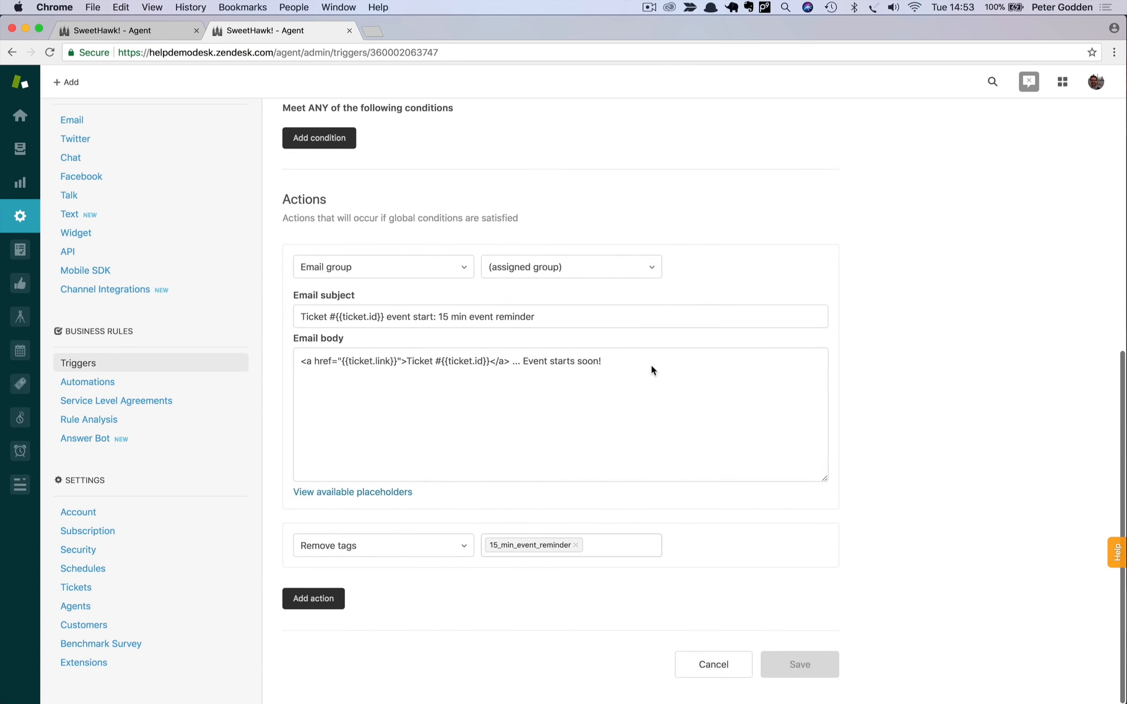
pyautogui.click(651, 368)
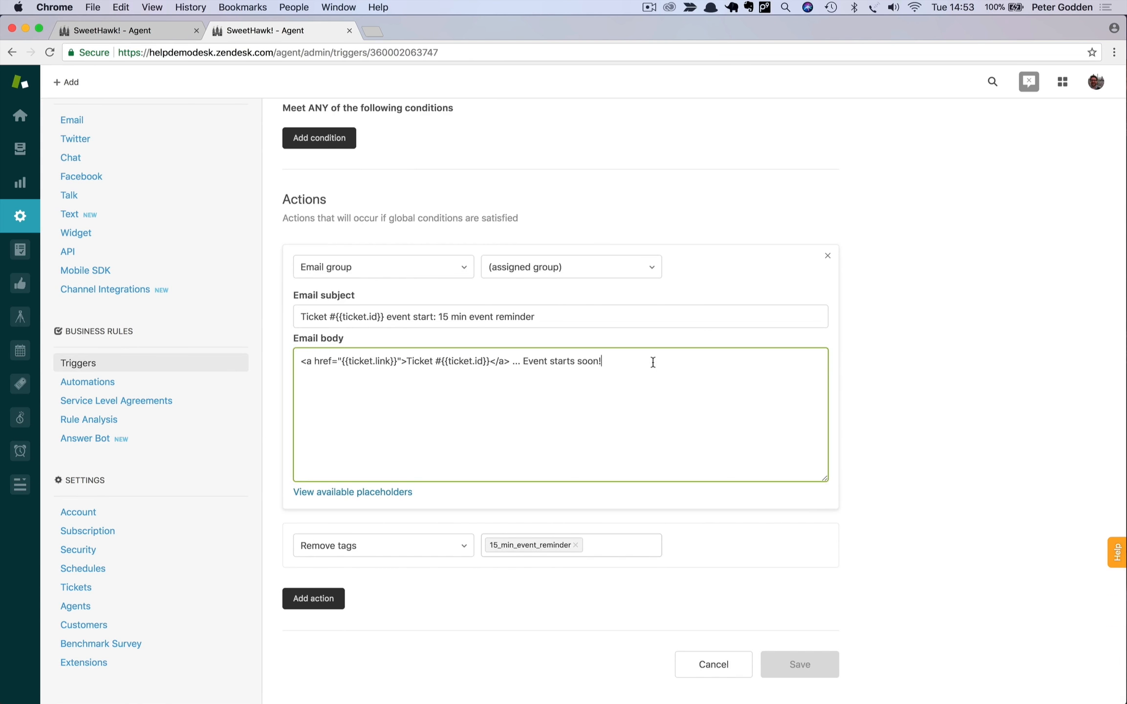
pyautogui.write(',')
pyautogui.write('..')
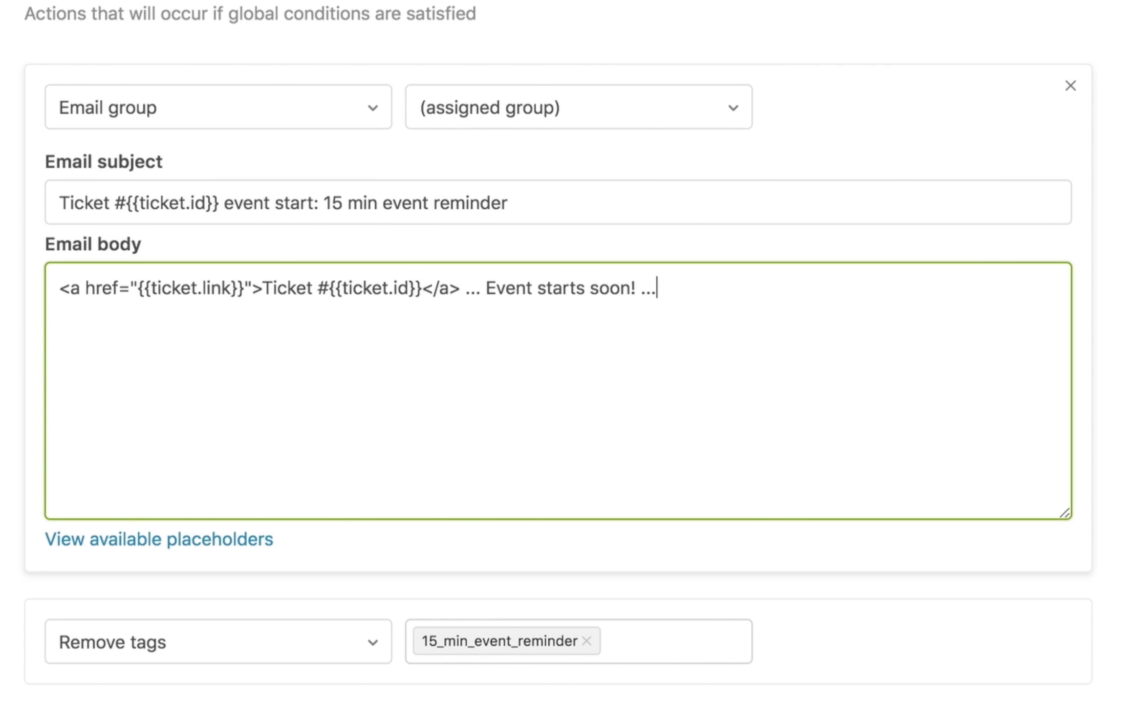
pyautogui.write(' in 15 mins!')
# Add an action to the trigger that sets the ticket status to Open, and save the trigger
pyautogui.scroll(-5, 483, 679)
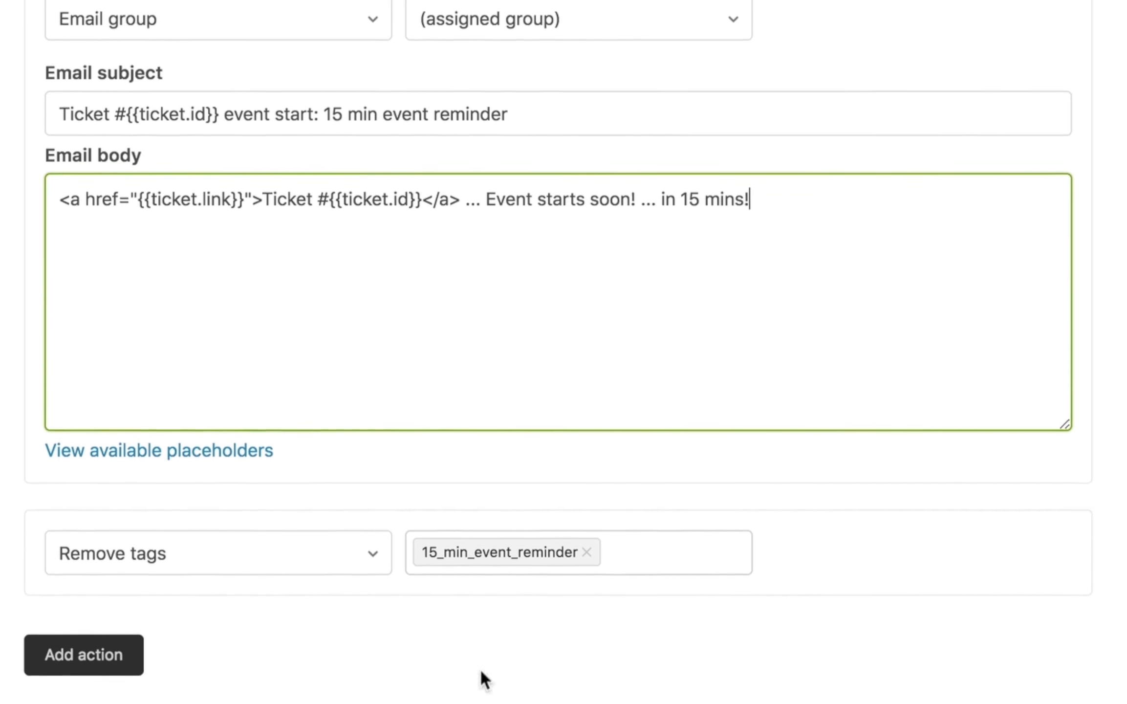
pyautogui.click(38, 594)
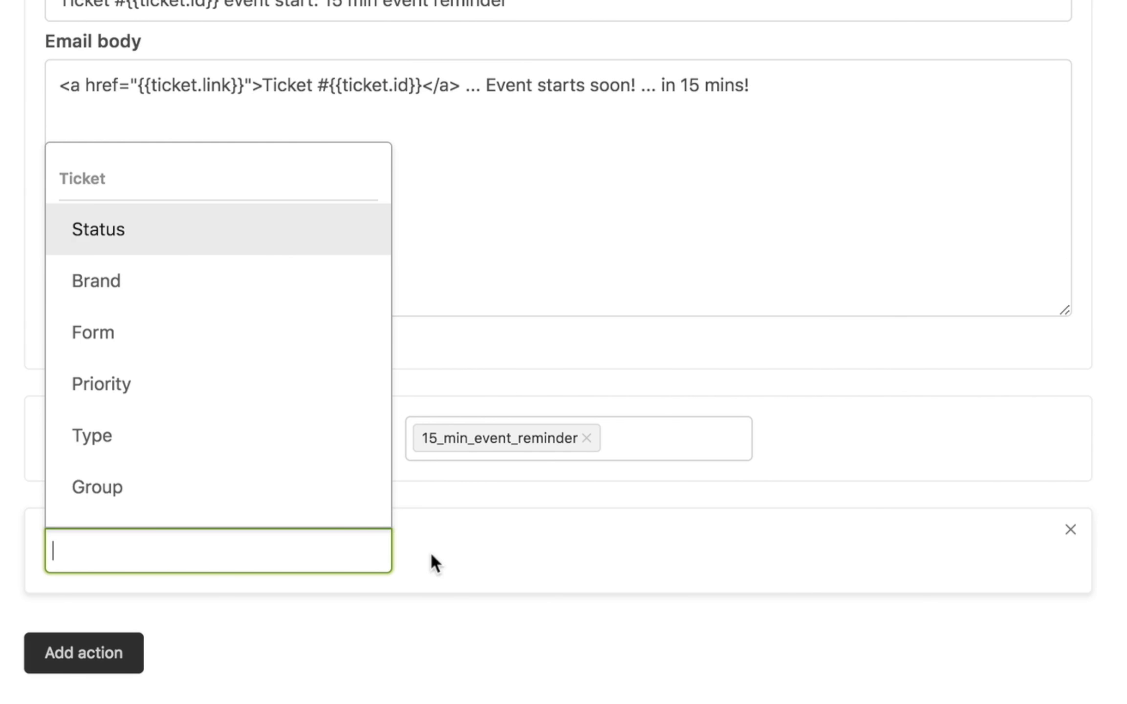
pyautogui.click(202, 245)
pyautogui.click(521, 293)
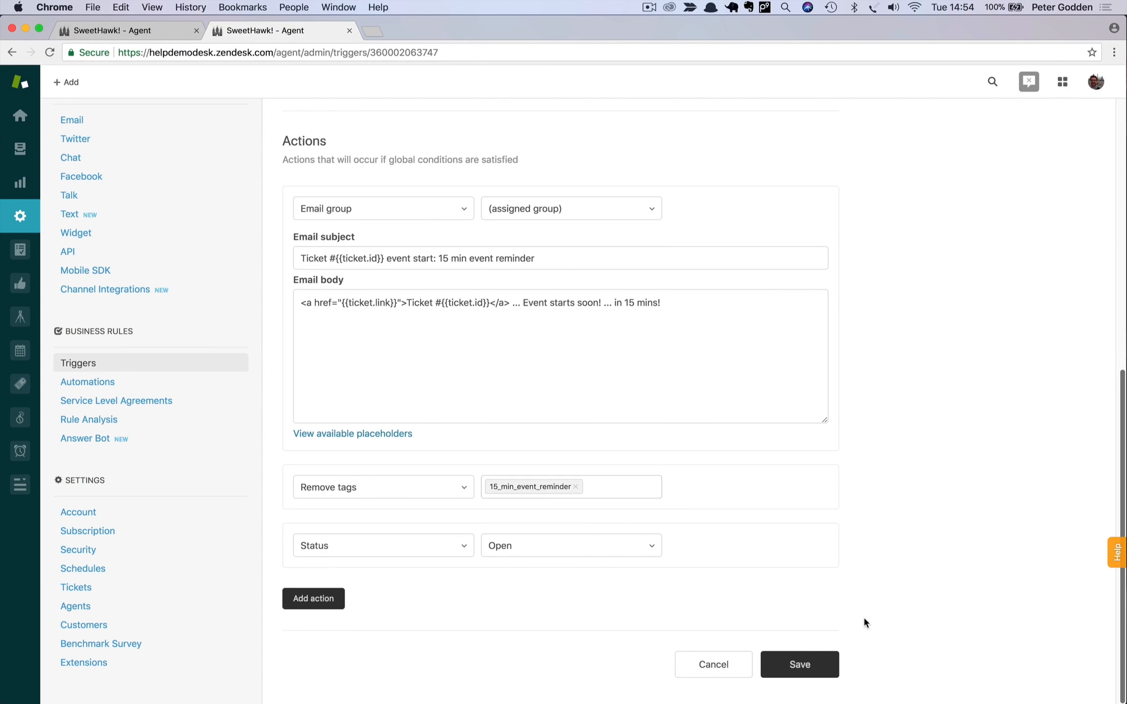
pyautogui.click(800, 662)
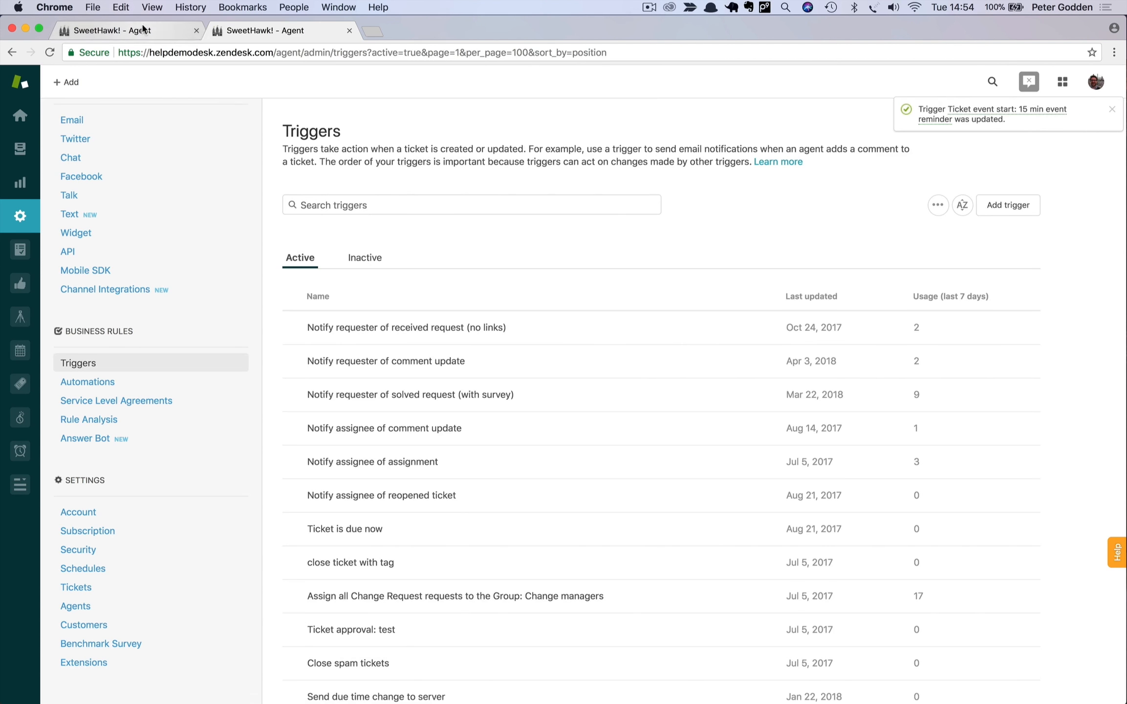
# Schedule a one-hour Support calendar event on the Thursday job booking ticket for 3 Apr 2018 at 15:52, and submit the ticket as On-hold
pyautogui.click(169, 30)
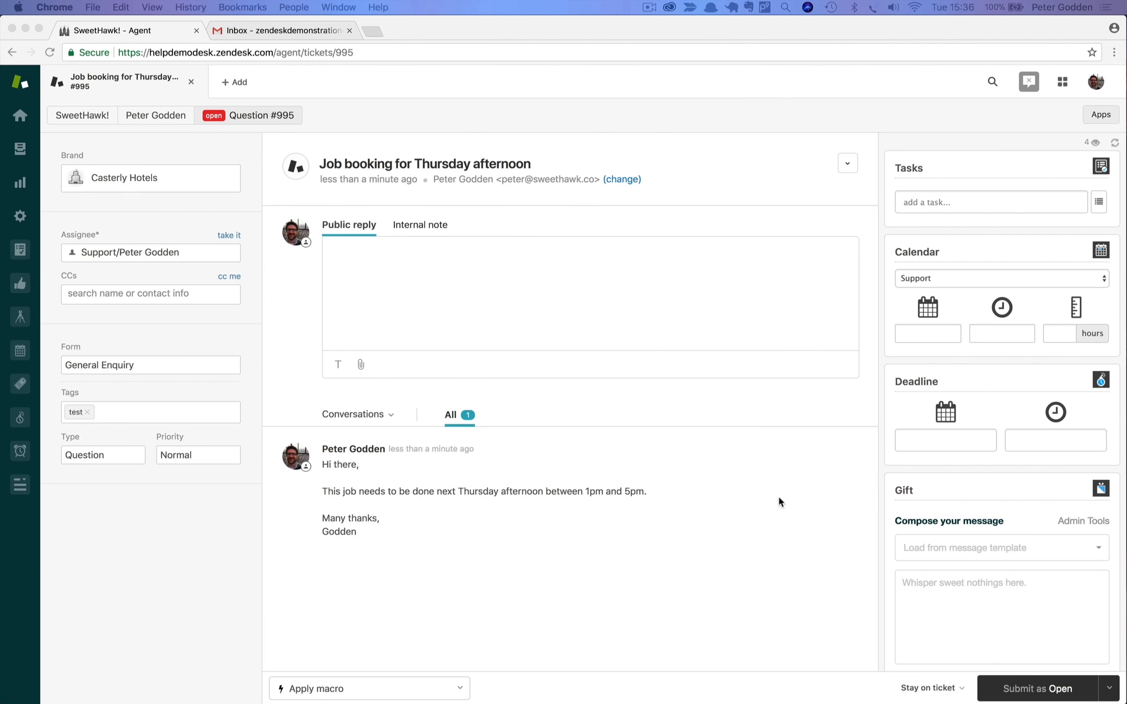
pyautogui.click(927, 333)
pyautogui.click(946, 411)
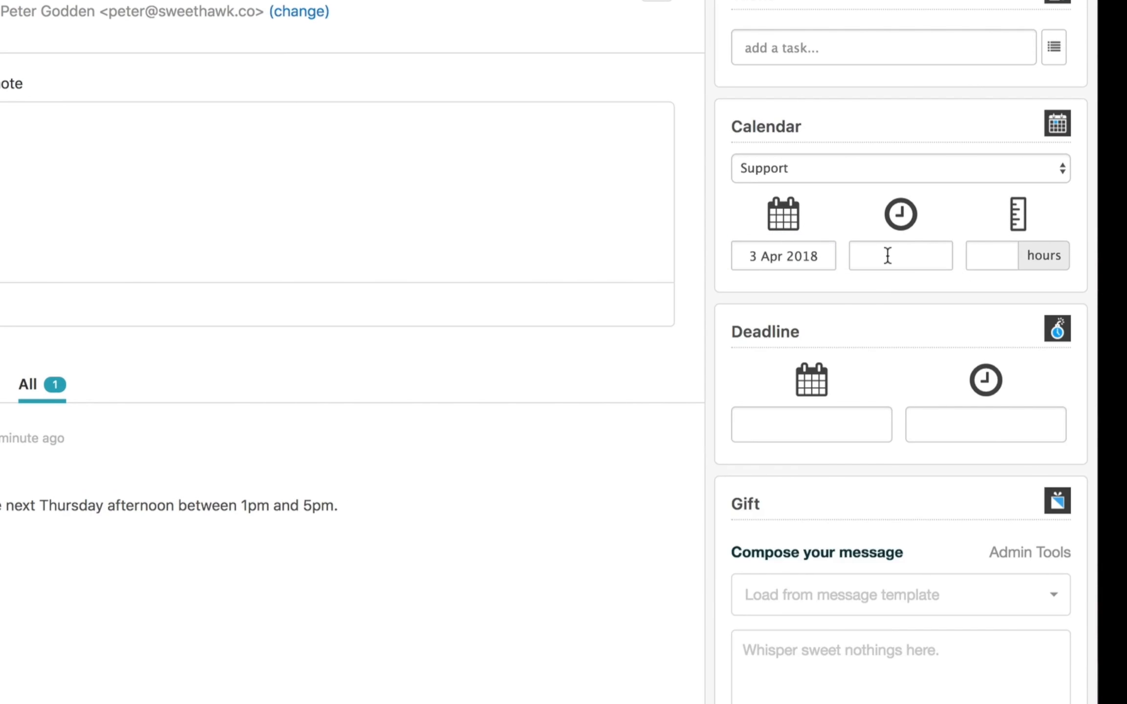
pyautogui.click(889, 255)
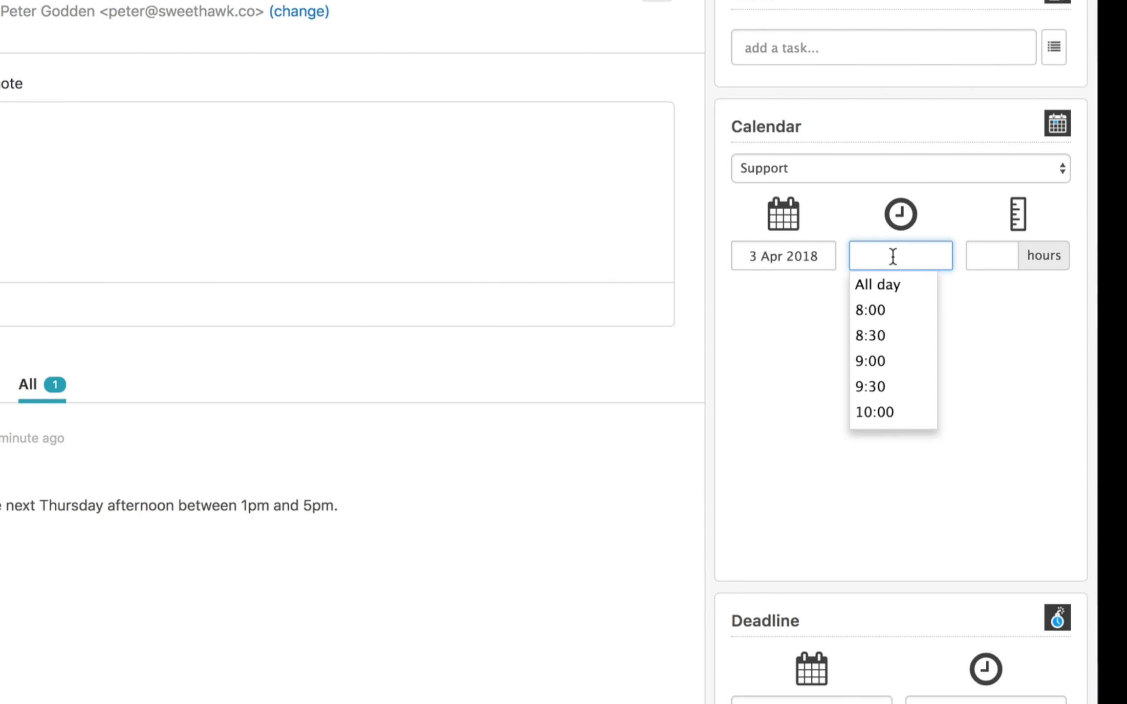
pyautogui.write('15:52')
pyautogui.click(1019, 253)
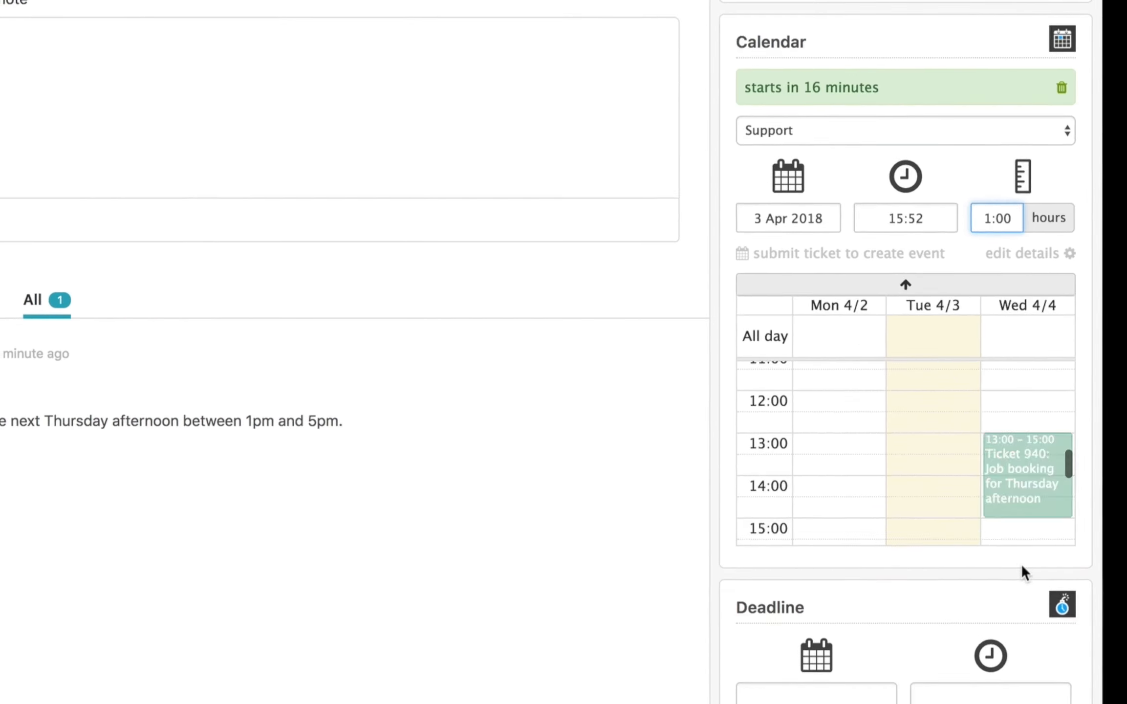
pyautogui.click(1070, 616)
pyautogui.click(1014, 542)
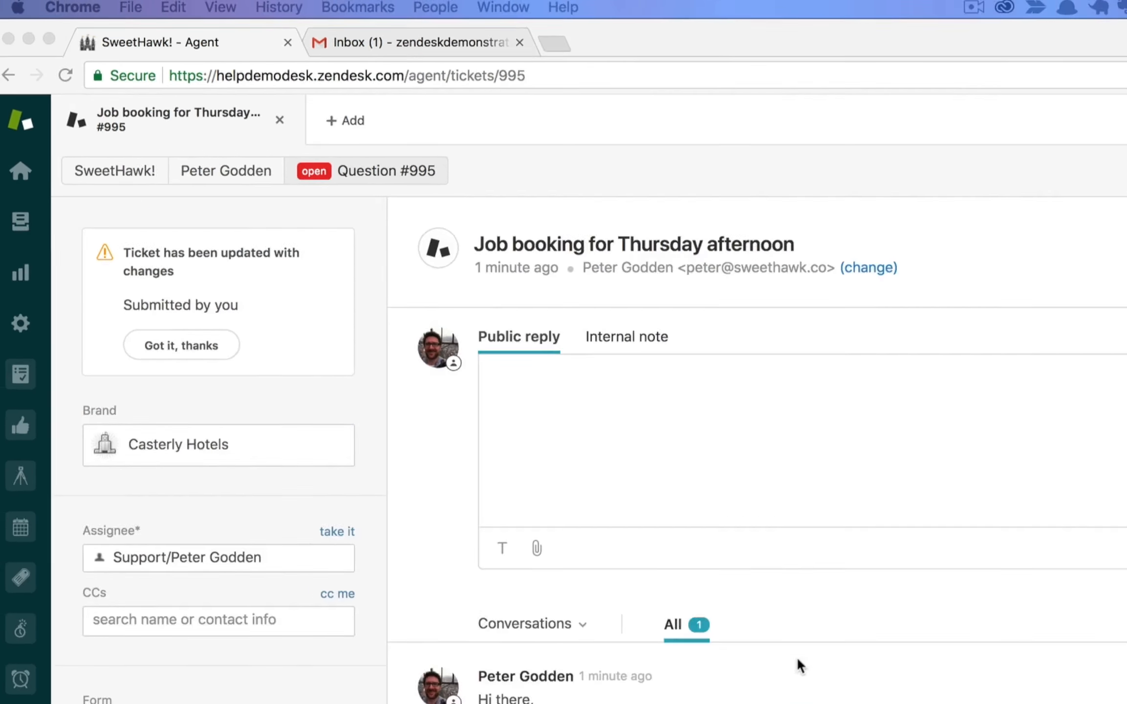
# Show the ticket's events and examine the tag, status and email notification entries from the reminder trigger
pyautogui.click(391, 414)
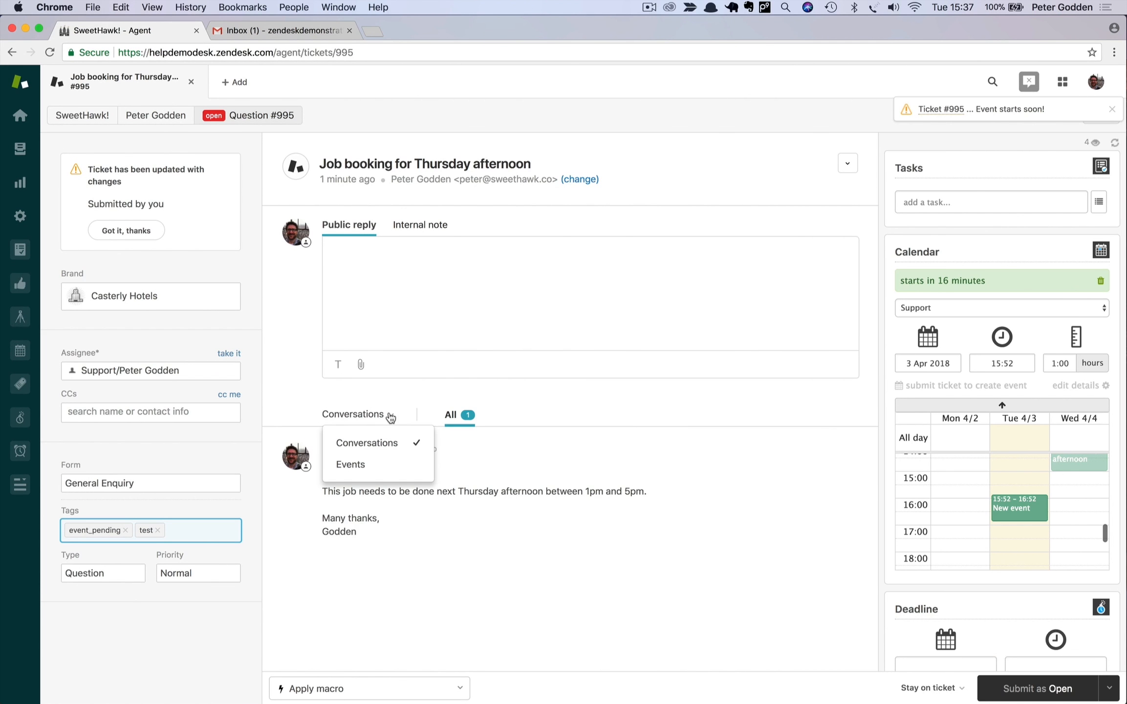
pyautogui.click(374, 463)
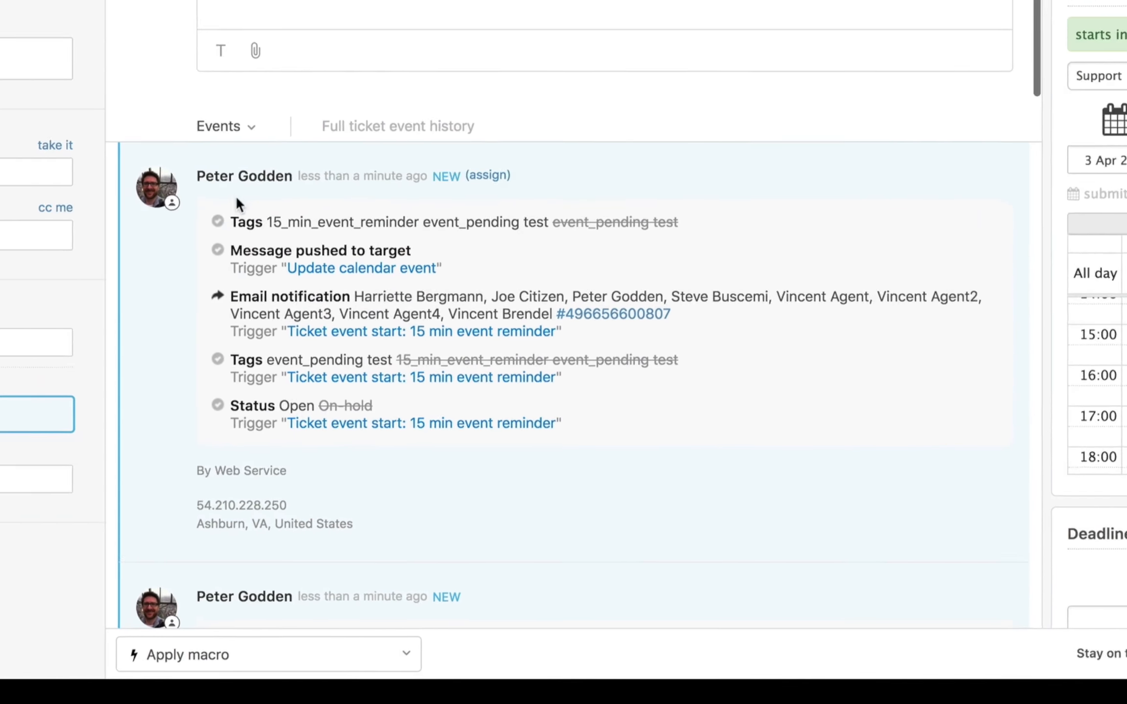
pyautogui.scroll(-1, 460, 235)
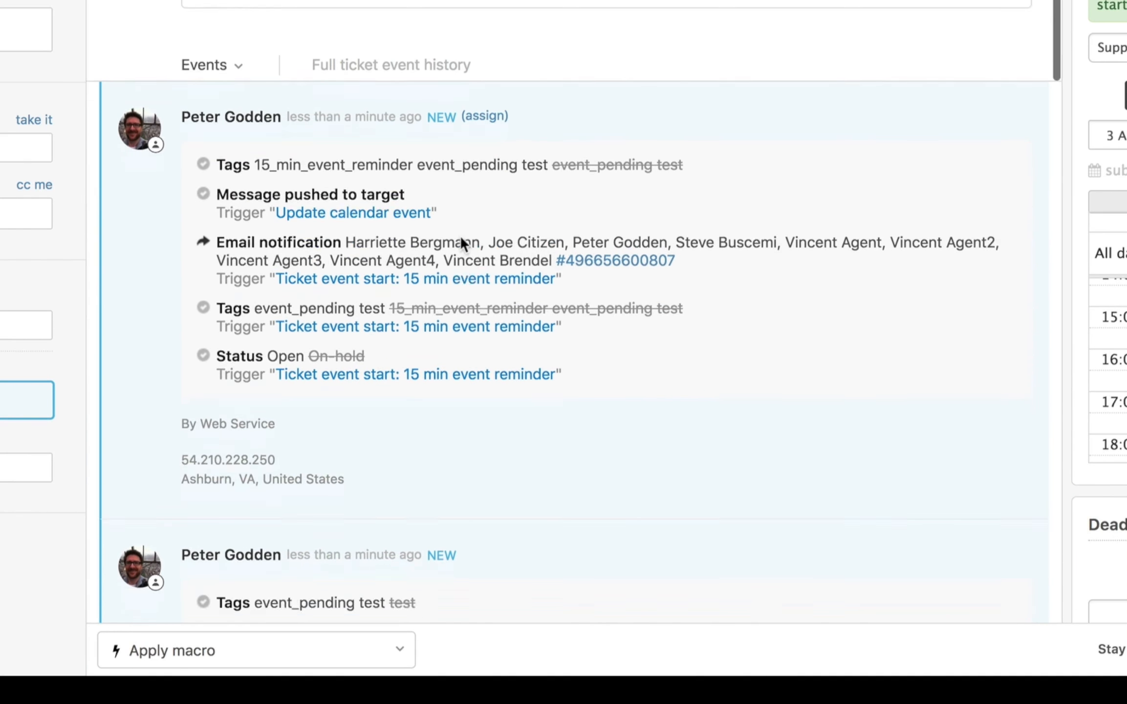
pyautogui.scroll(-1, 459, 235)
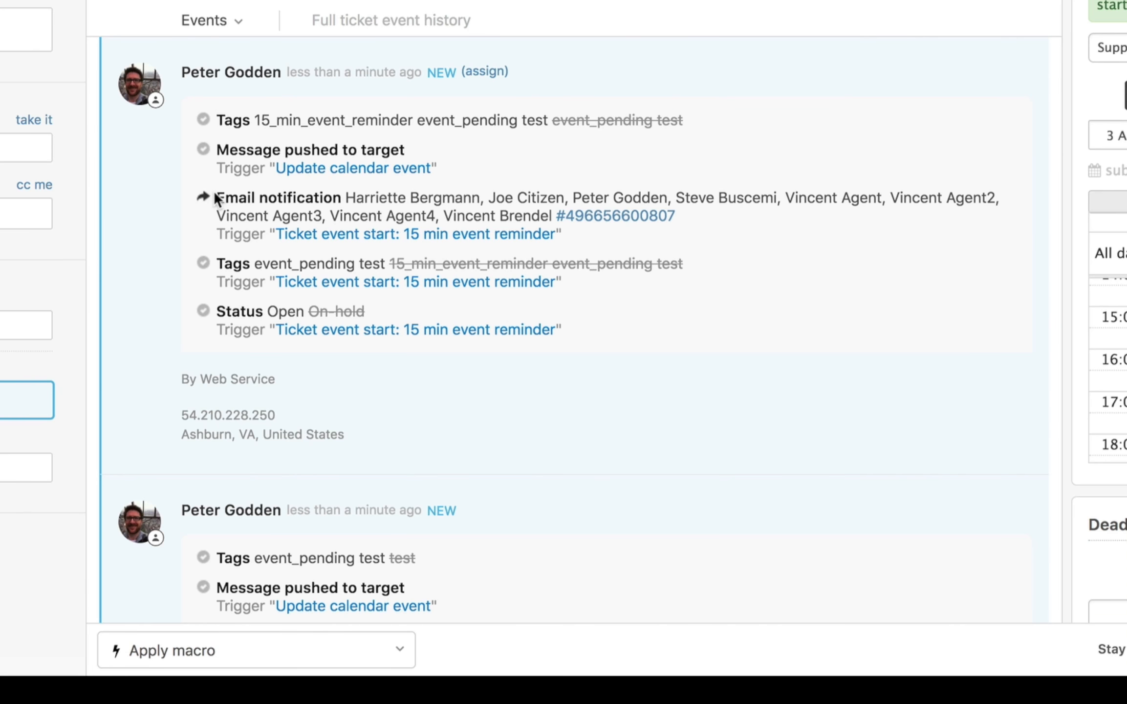
pyautogui.moveTo(216, 196); pyautogui.dragTo(551, 216)
# Switch to the Gmail inbox and open the ticket's 15 min event reminder email
pyautogui.click(617, 235)
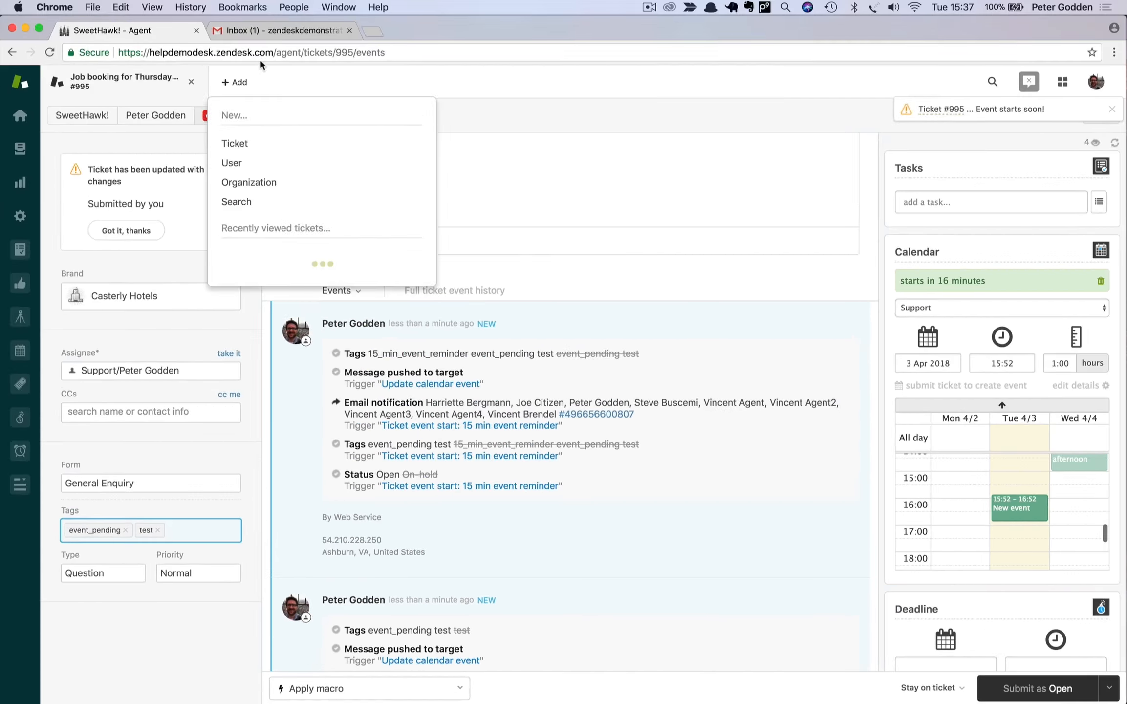
pyautogui.click(264, 29)
pyautogui.click(232, 197)
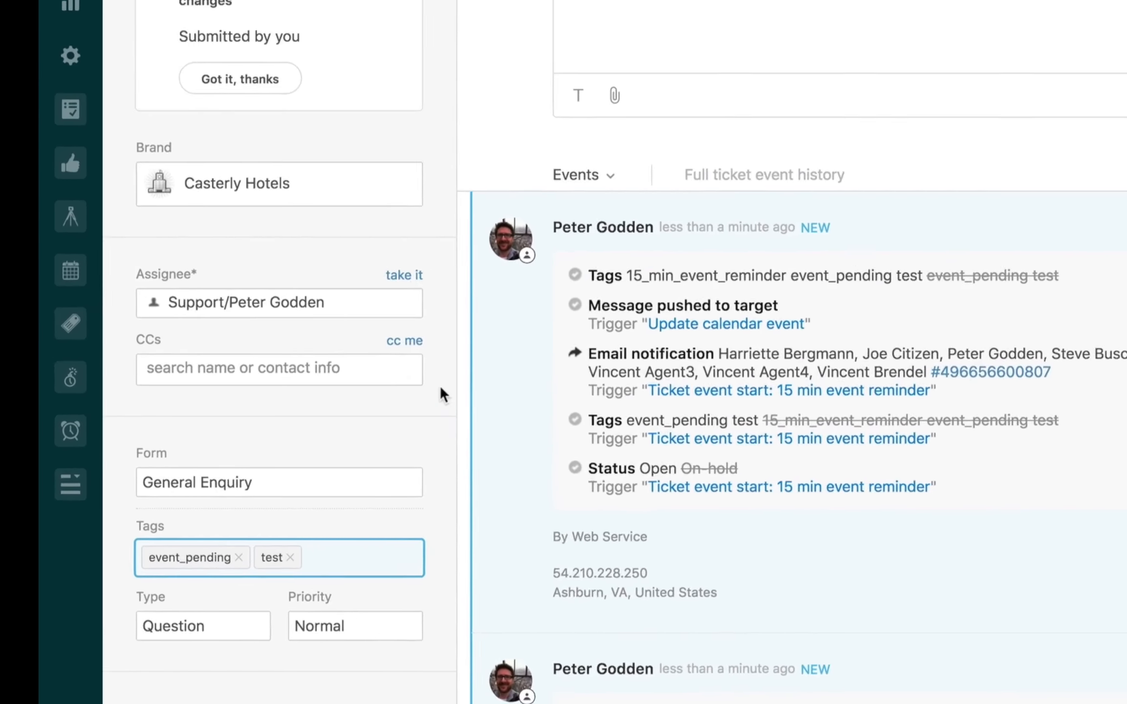
# Add a Deadline workflow named "Tickets with deadlines in 24h" that runs 1 day before the deadline
pyautogui.click(71, 377)
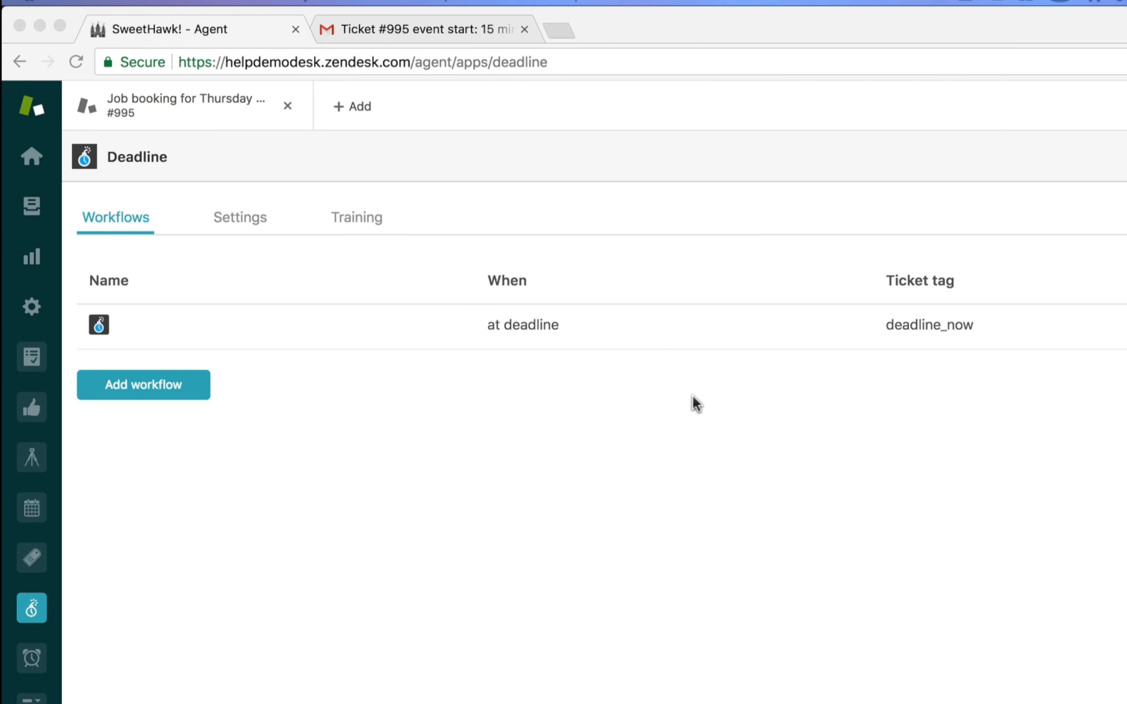
pyautogui.click(181, 387)
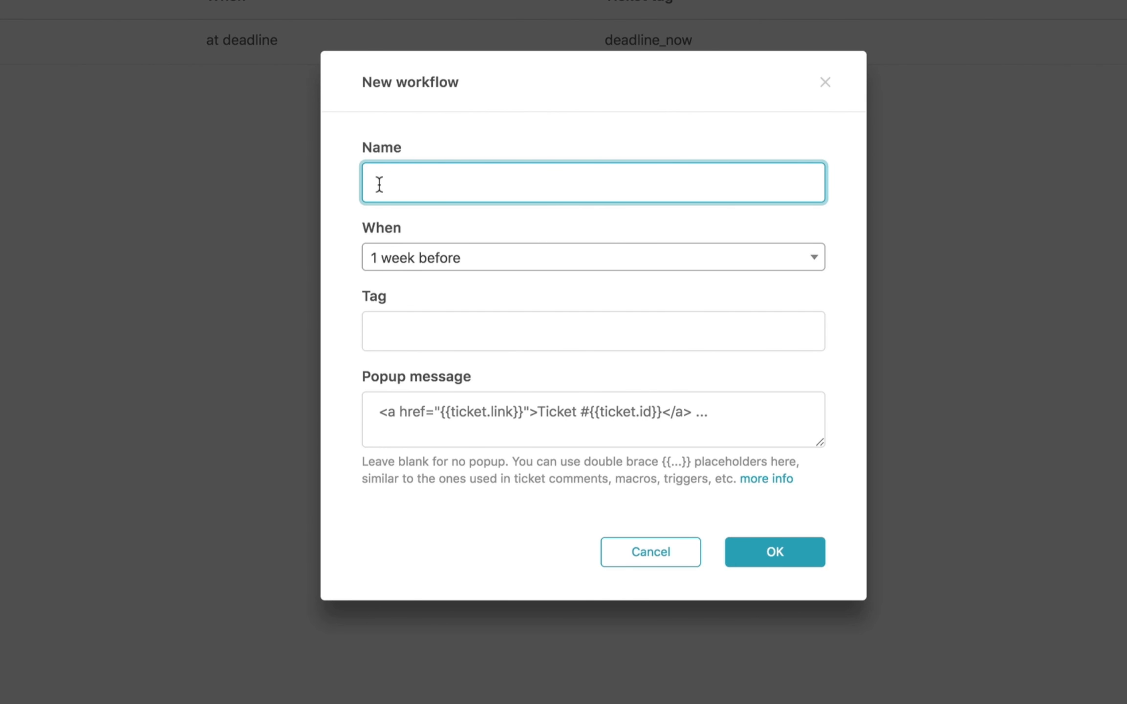
pyautogui.write('Tickets with deadlines i')
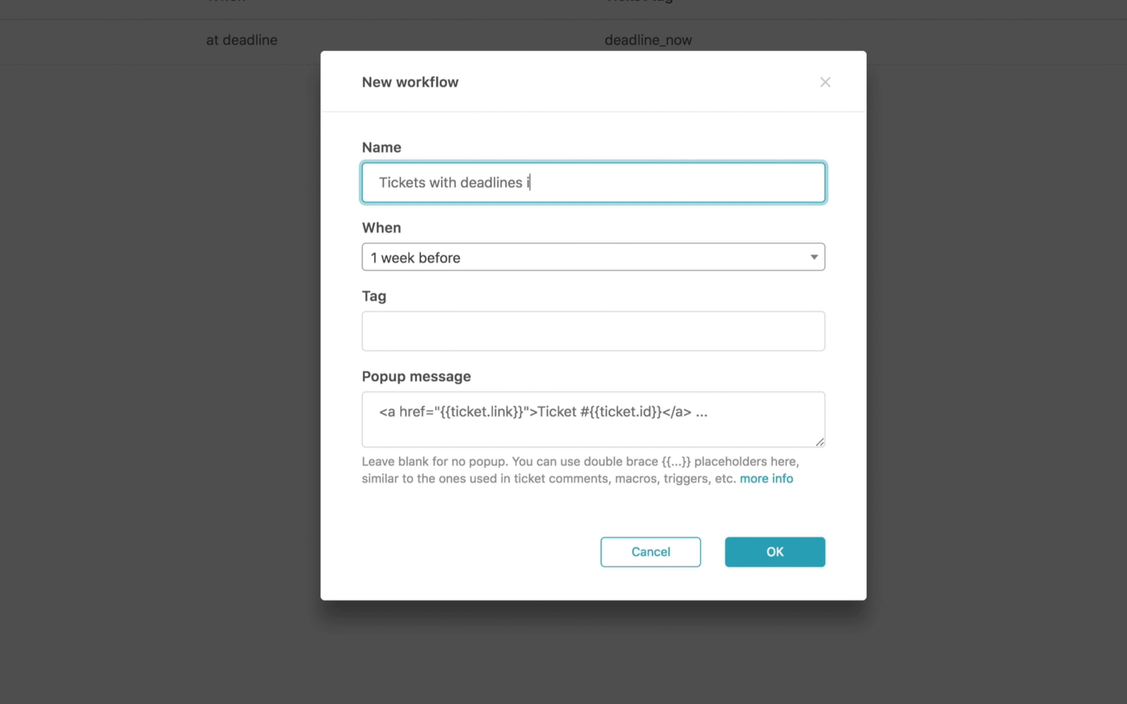
pyautogui.write('n 24h')
pyautogui.click(447, 260)
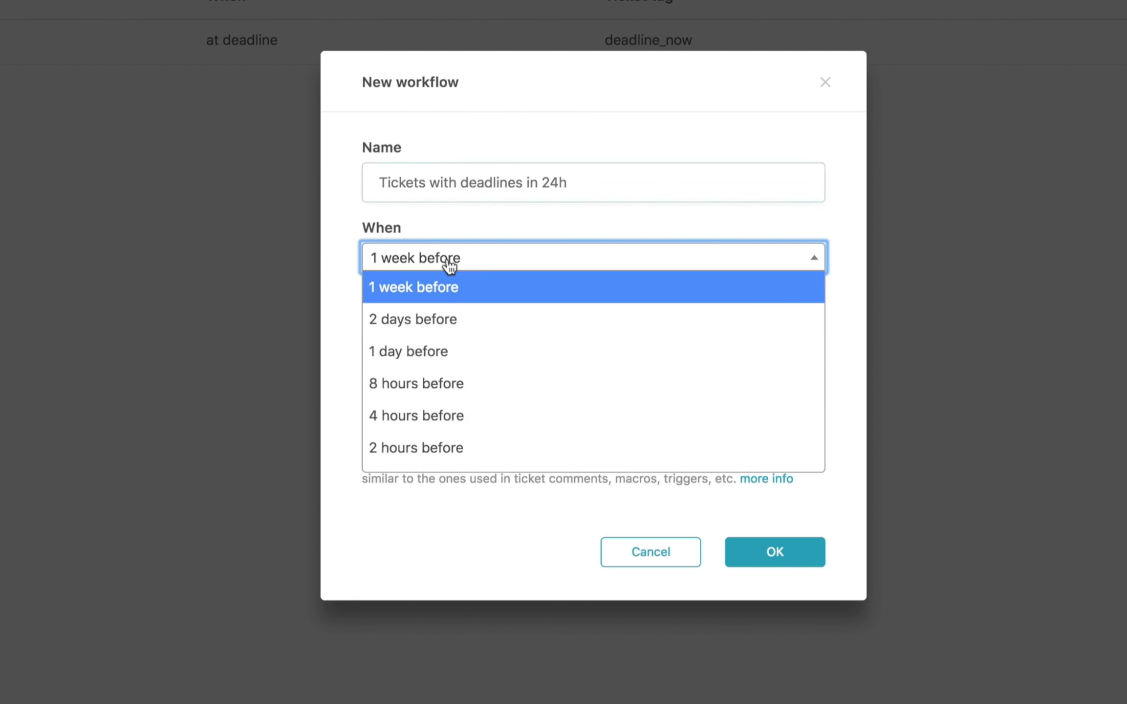
pyautogui.click(449, 349)
# Set the new workflow's tag to 24h_before, leave its popup message blank, and save the workflow
pyautogui.click(456, 335)
pyautogui.write('24h')
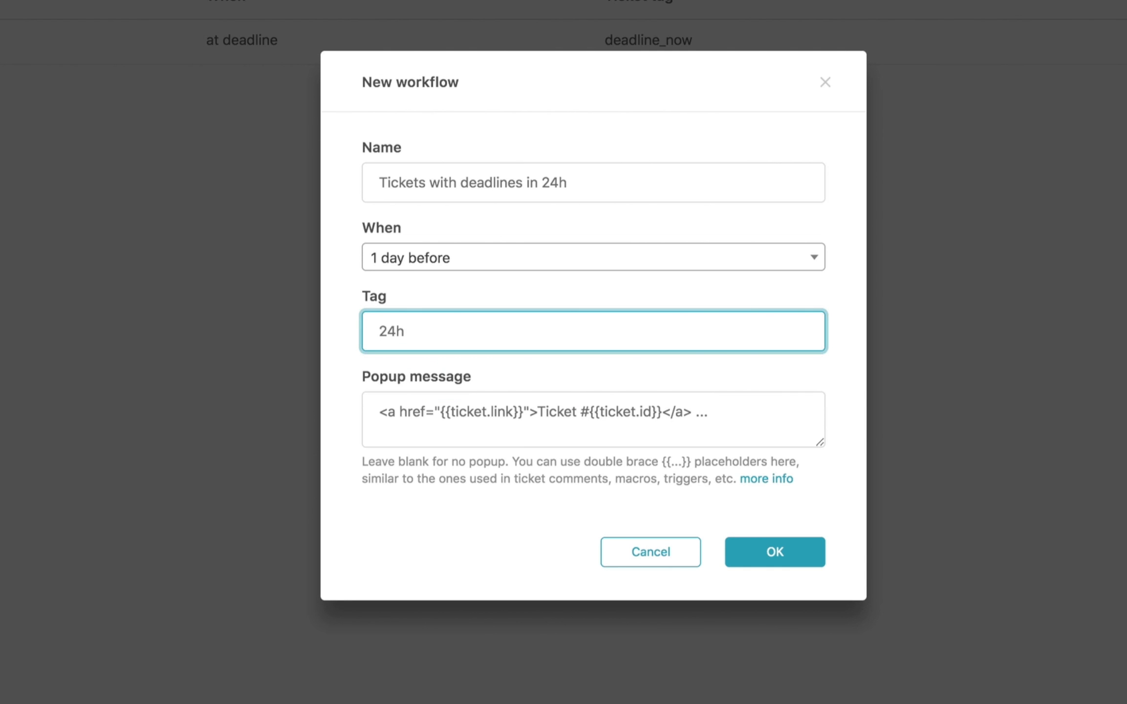
pyautogui.write('_before')
pyautogui.click(695, 412)
pyautogui.moveTo(694, 412); pyautogui.dragTo(304, 391)
pyautogui.press('BackSpace')
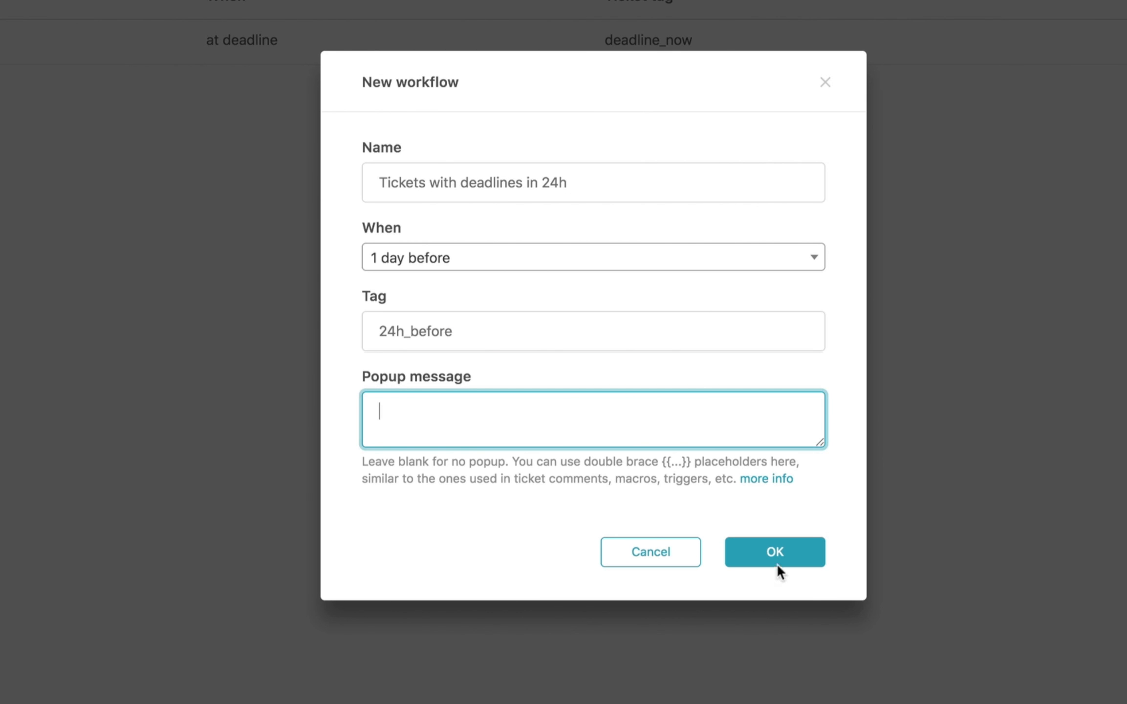
pyautogui.click(794, 560)
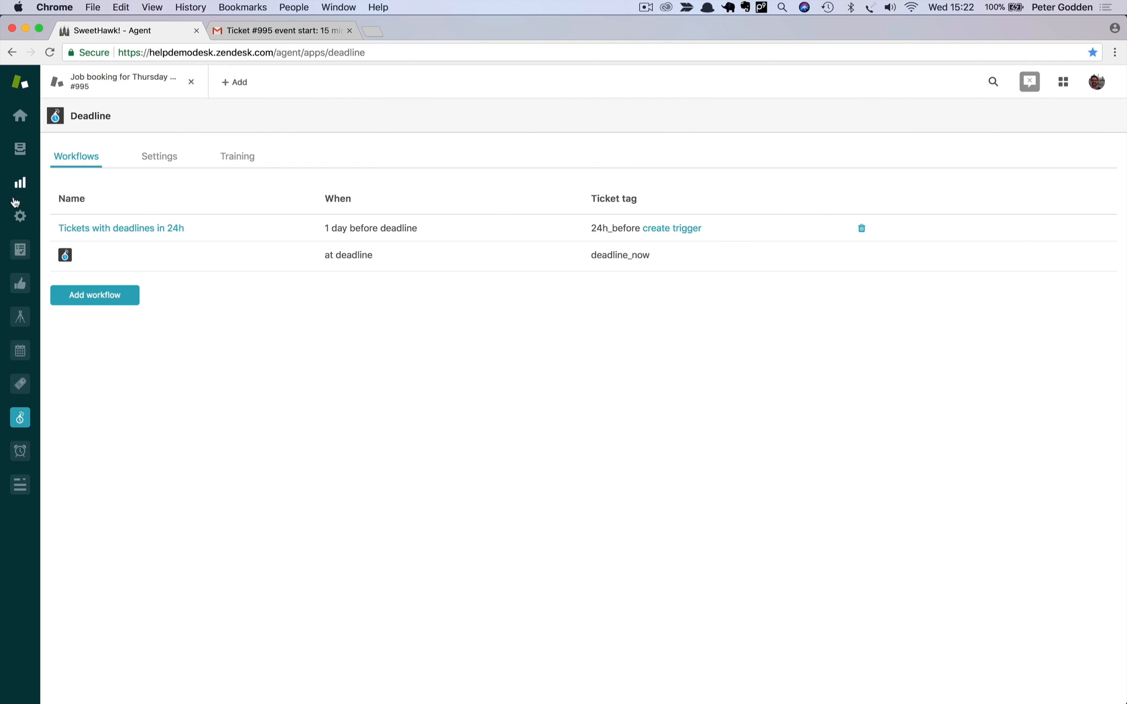
# Start a new ticket view in the admin settings, titled "Tickets where deadline hits within 24 hours"
pyautogui.click(20, 218)
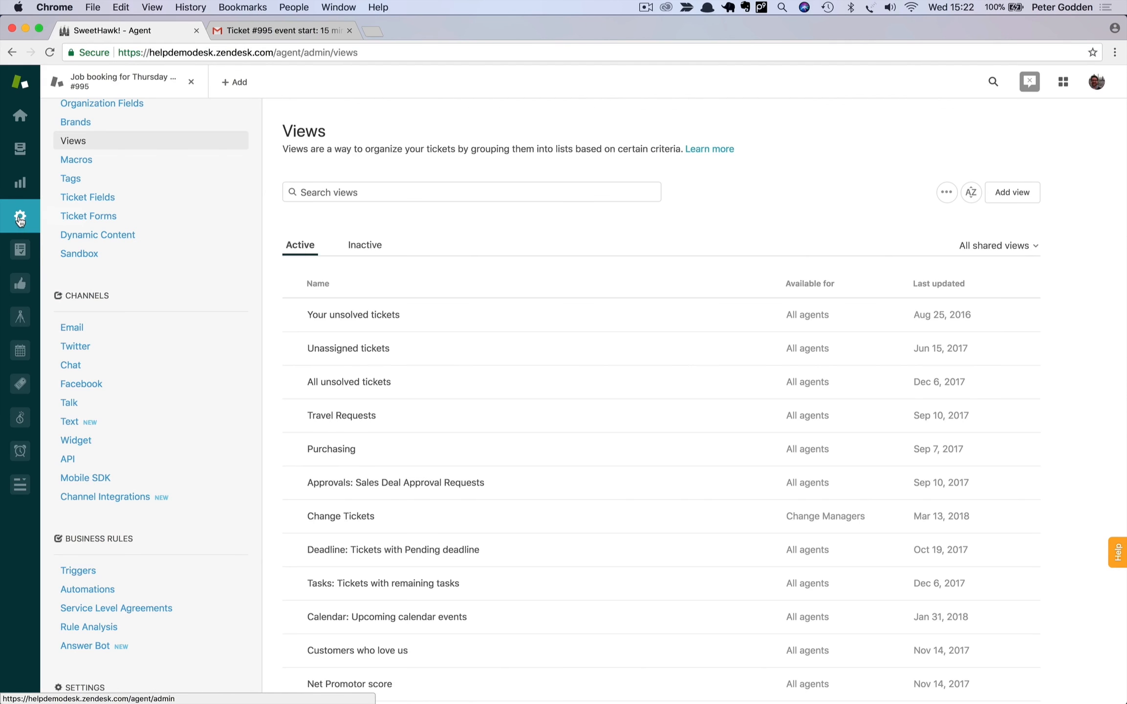
pyautogui.click(1023, 186)
pyautogui.click(368, 142)
pyautogui.write('Tickets ')
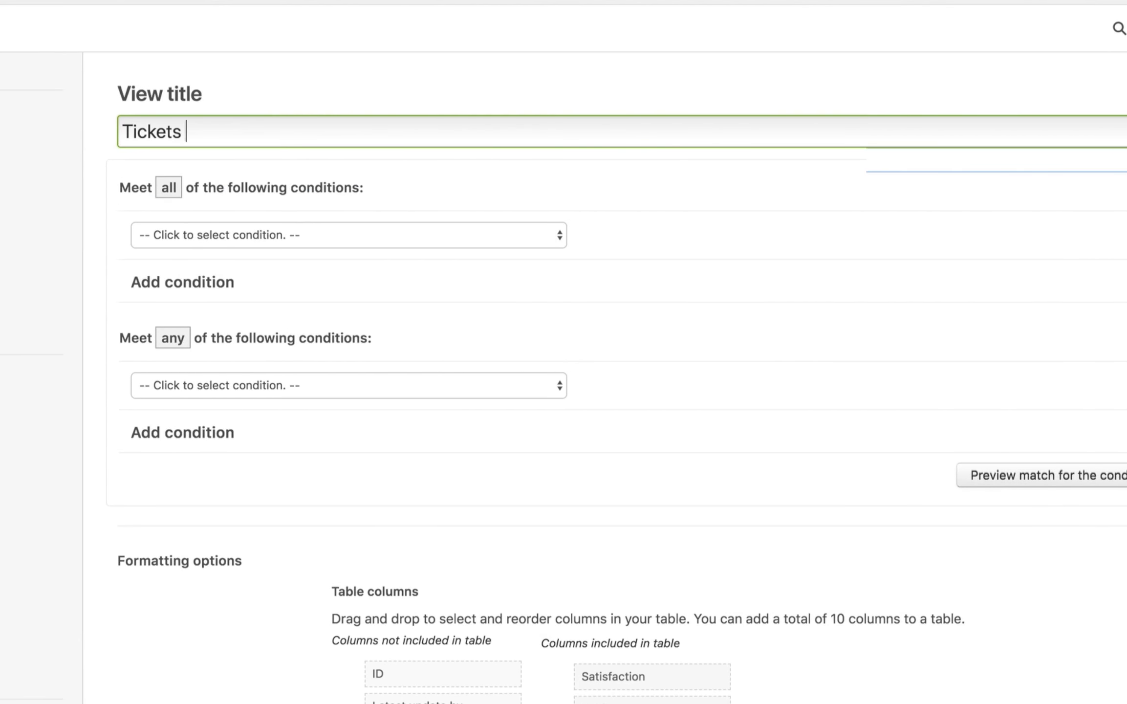
pyautogui.write('where deadline hits within 24 hours')
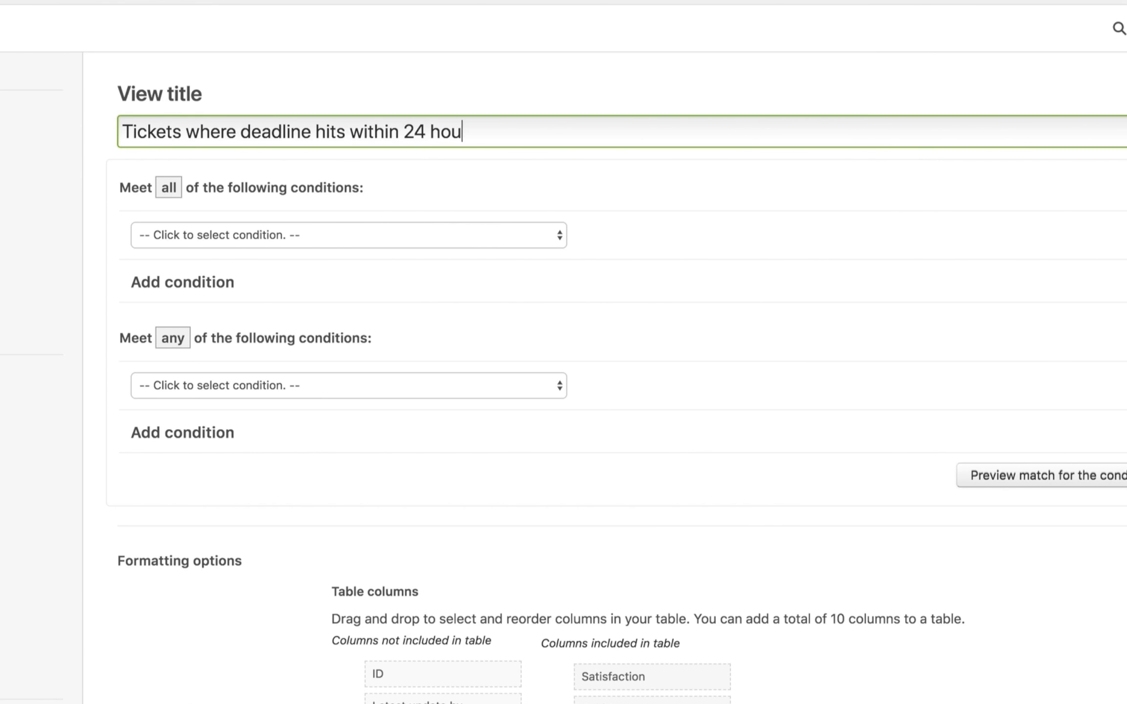
# Add a view condition requiring the ticket tags to contain at least one of the following: 24h_before
pyautogui.click(545, 240)
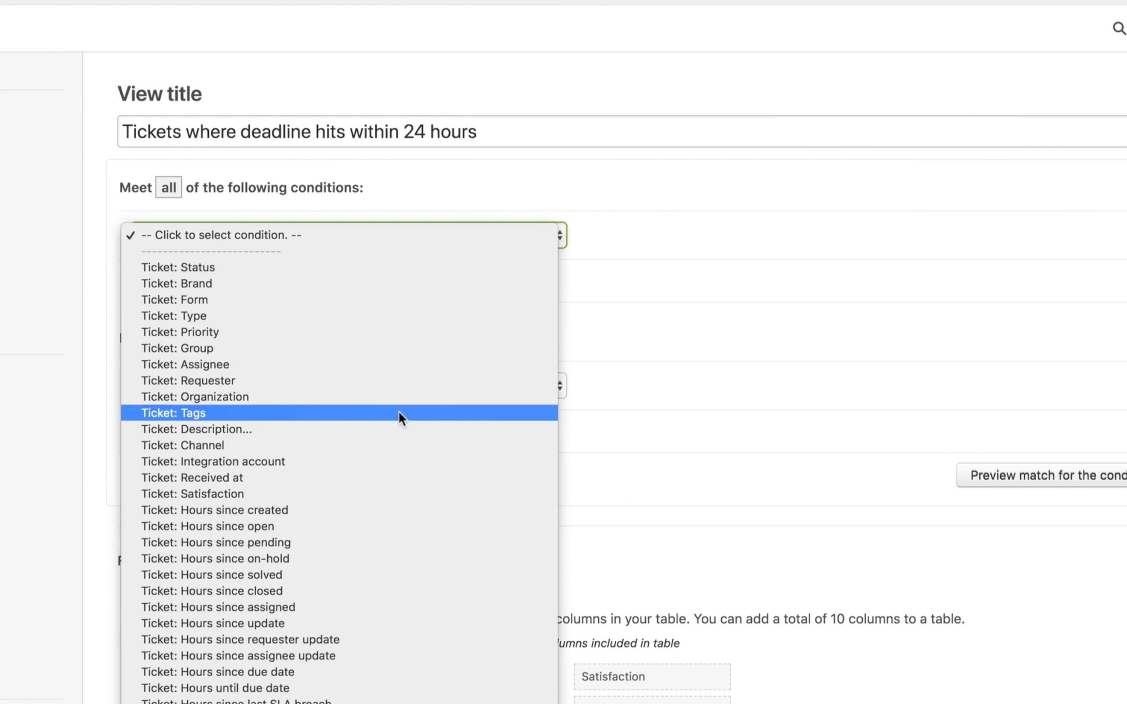
pyautogui.click(401, 415)
pyautogui.click(394, 266)
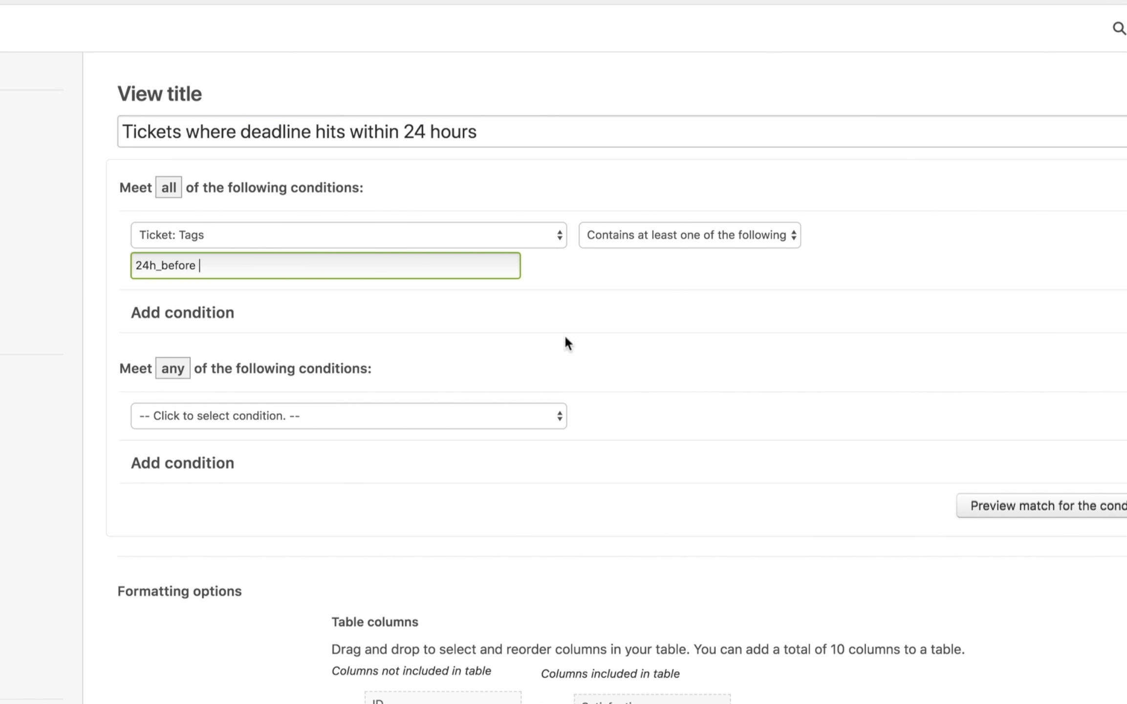
# Add a second required condition below the tag condition, and create the view grouped by Deadline Date and ordered by Deadline Time for all agents
pyautogui.click(415, 313)
pyautogui.click(313, 313)
pyautogui.click(309, 348)
pyautogui.click(634, 314)
pyautogui.click(614, 346)
pyautogui.click(713, 316)
pyautogui.click(726, 393)
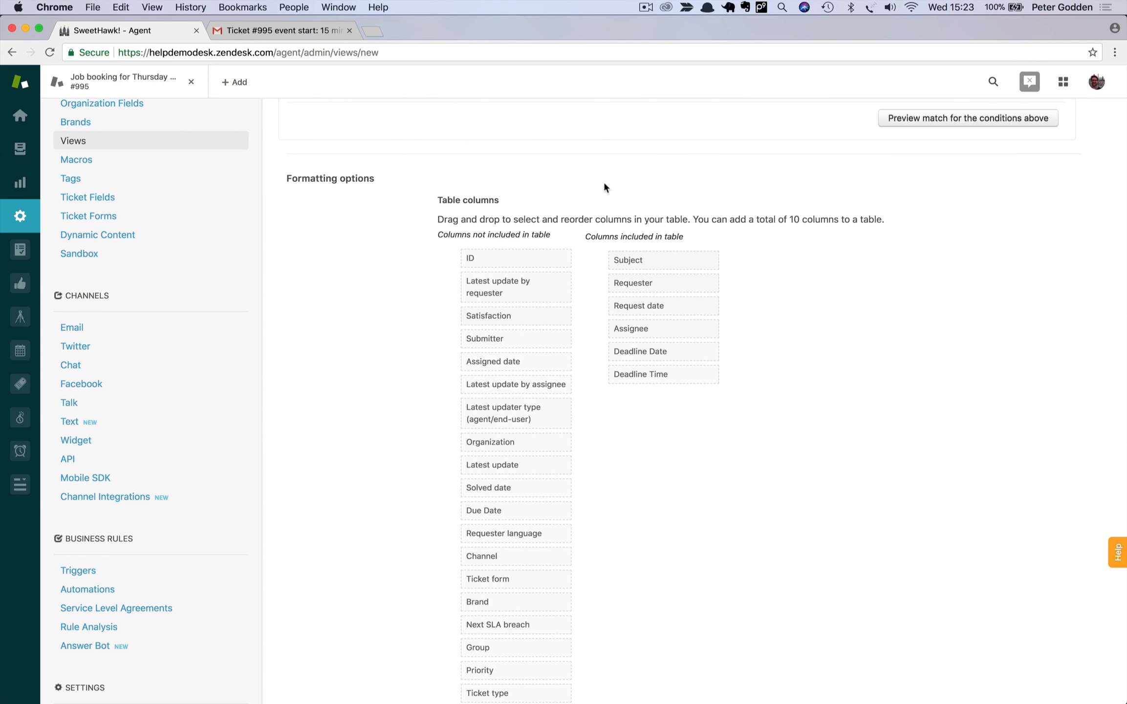
pyautogui.scroll(-15, 574, 587)
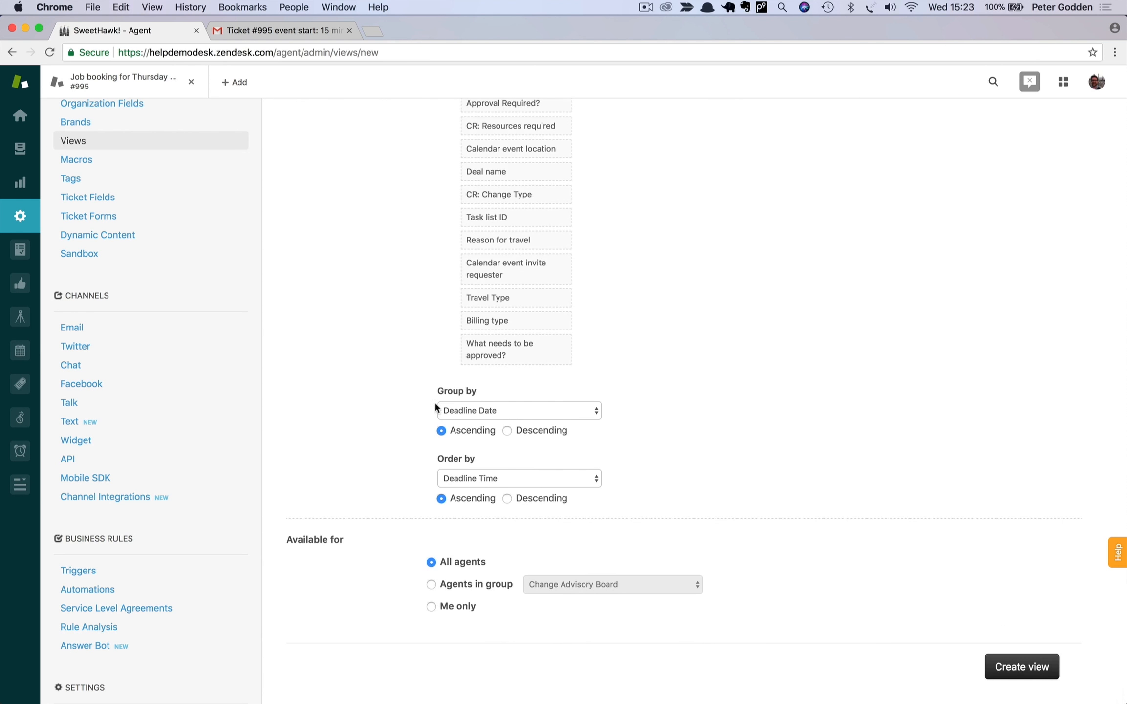
pyautogui.click(1020, 666)
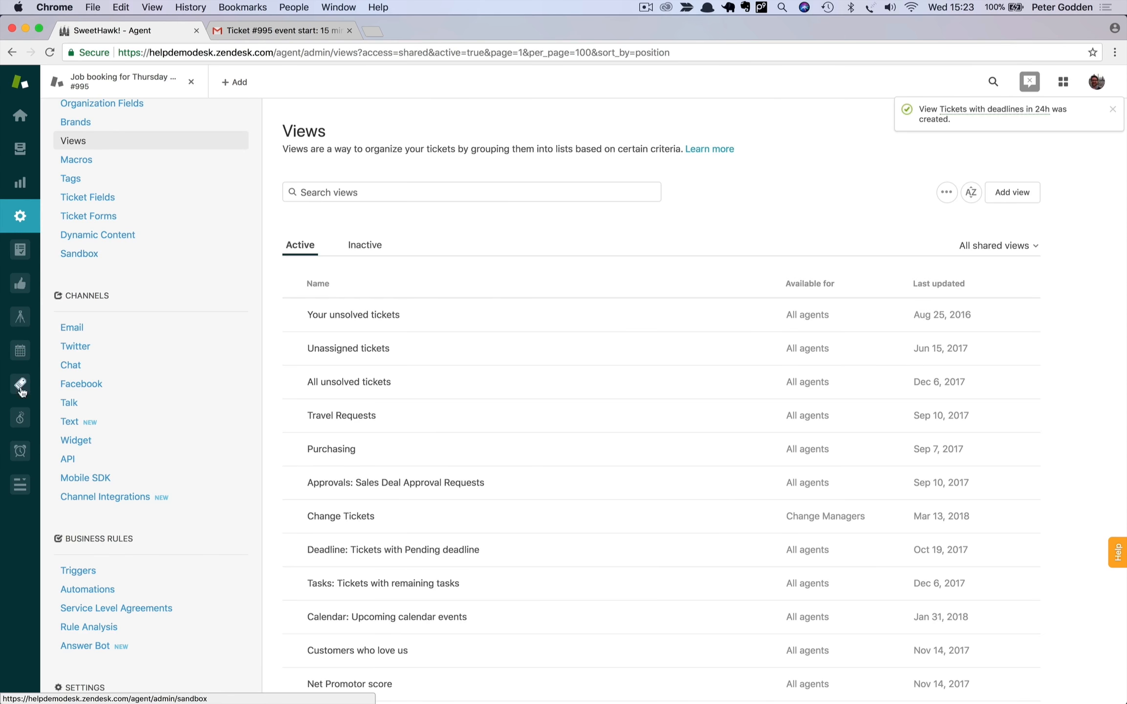
# Return to the Deadline workflows briefly, and open the "Ticket deadline is now" trigger from the admin business rules
pyautogui.click(22, 421)
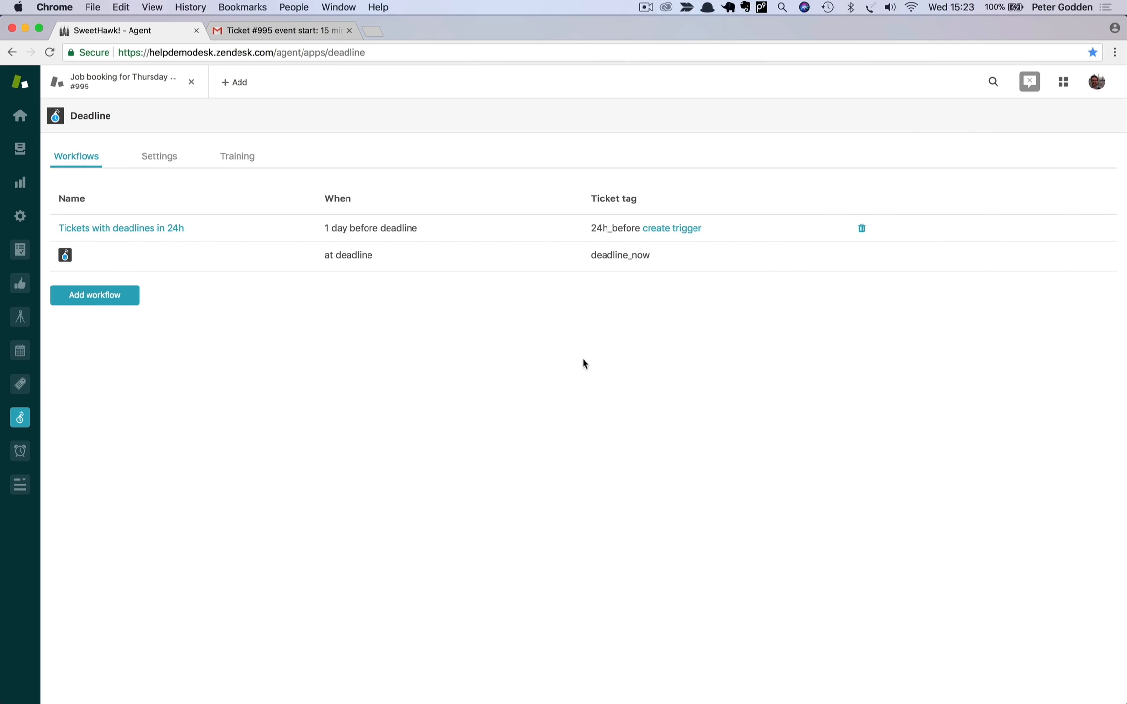
pyautogui.click(20, 215)
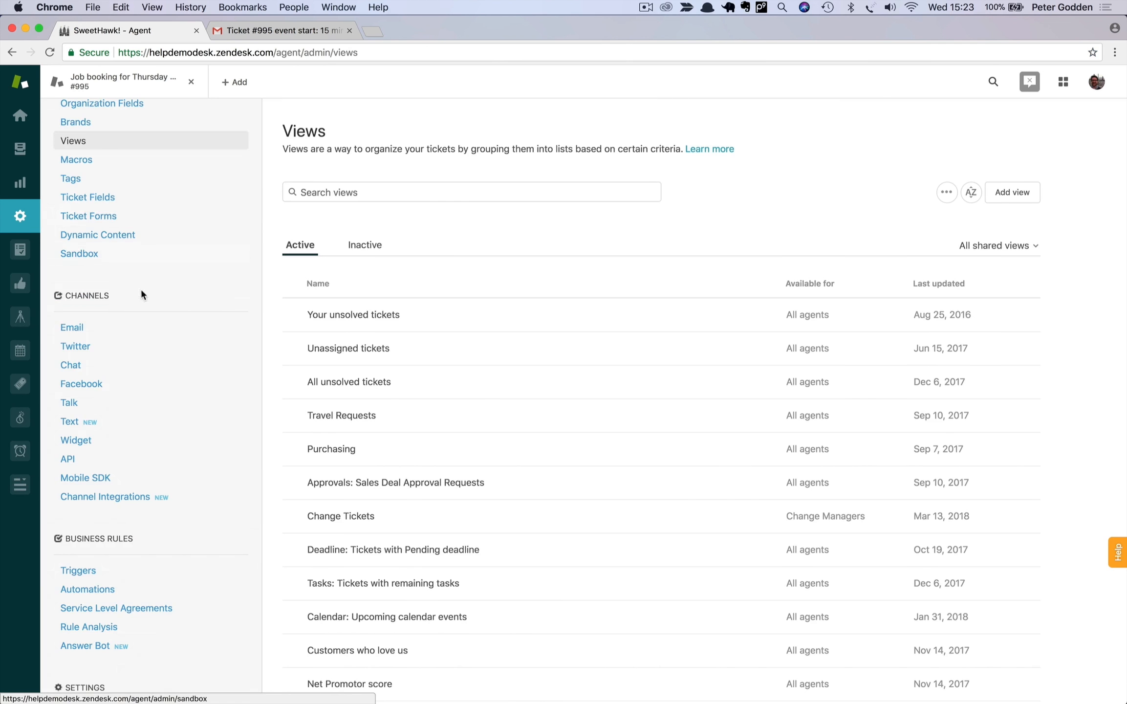
pyautogui.click(97, 548)
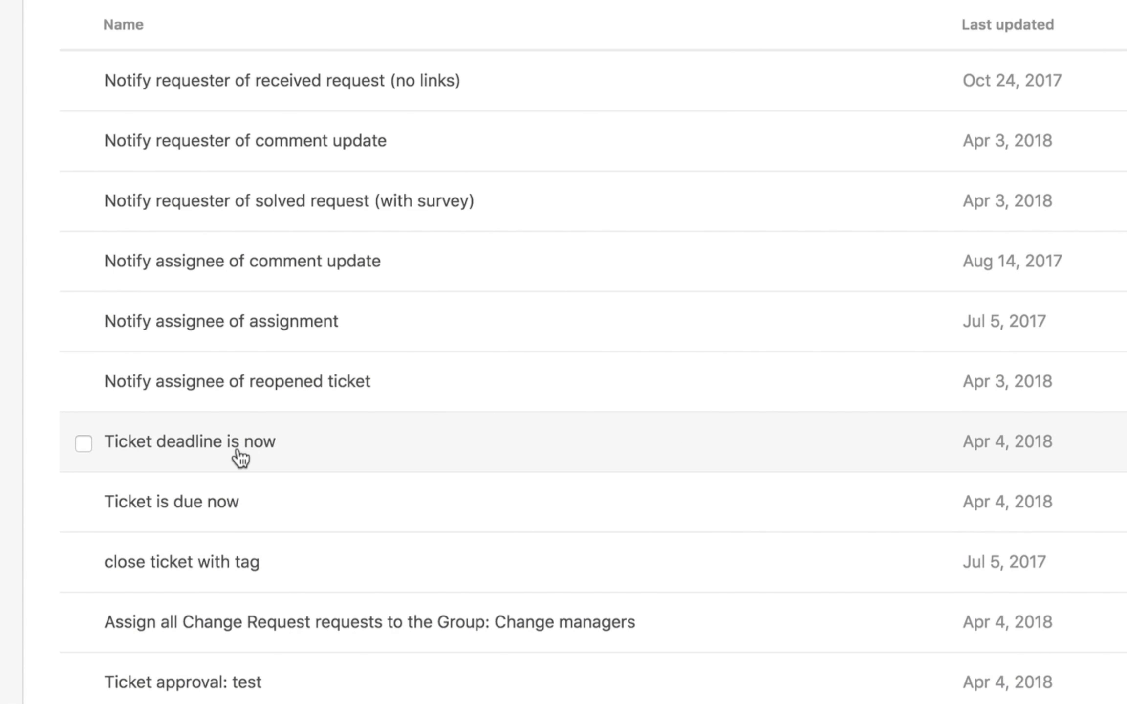
pyautogui.click(241, 458)
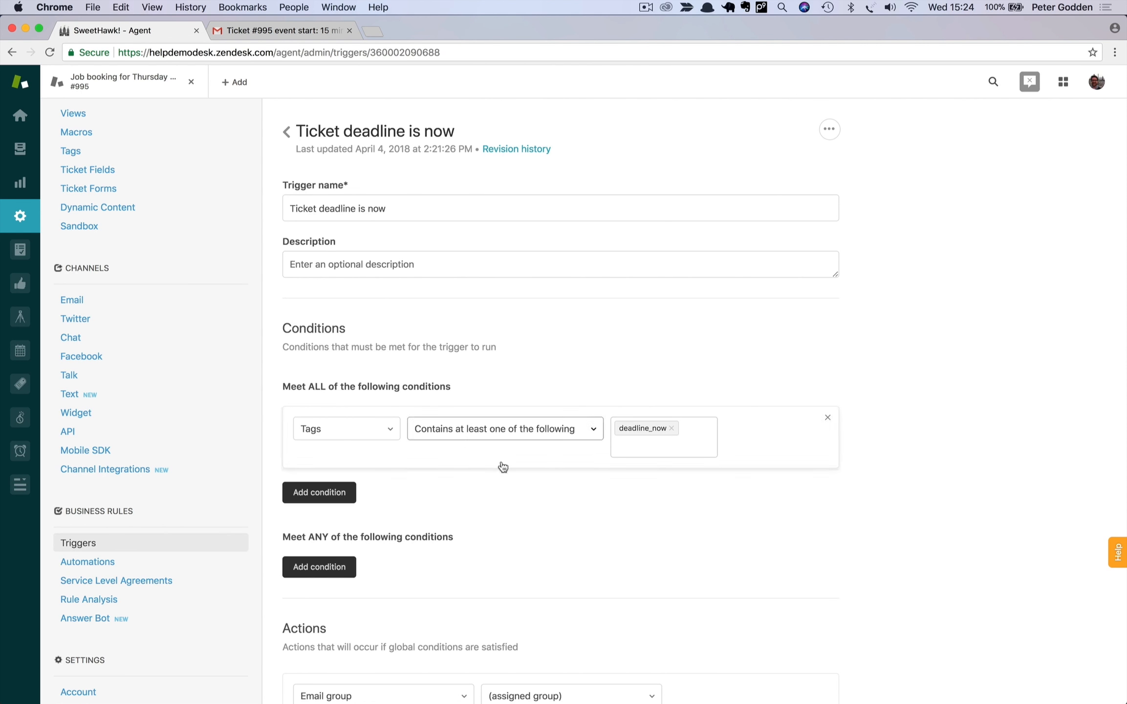
# Add an action to the trigger that removes the 24h_before tag, and save the trigger
pyautogui.scroll(-8, 642, 522)
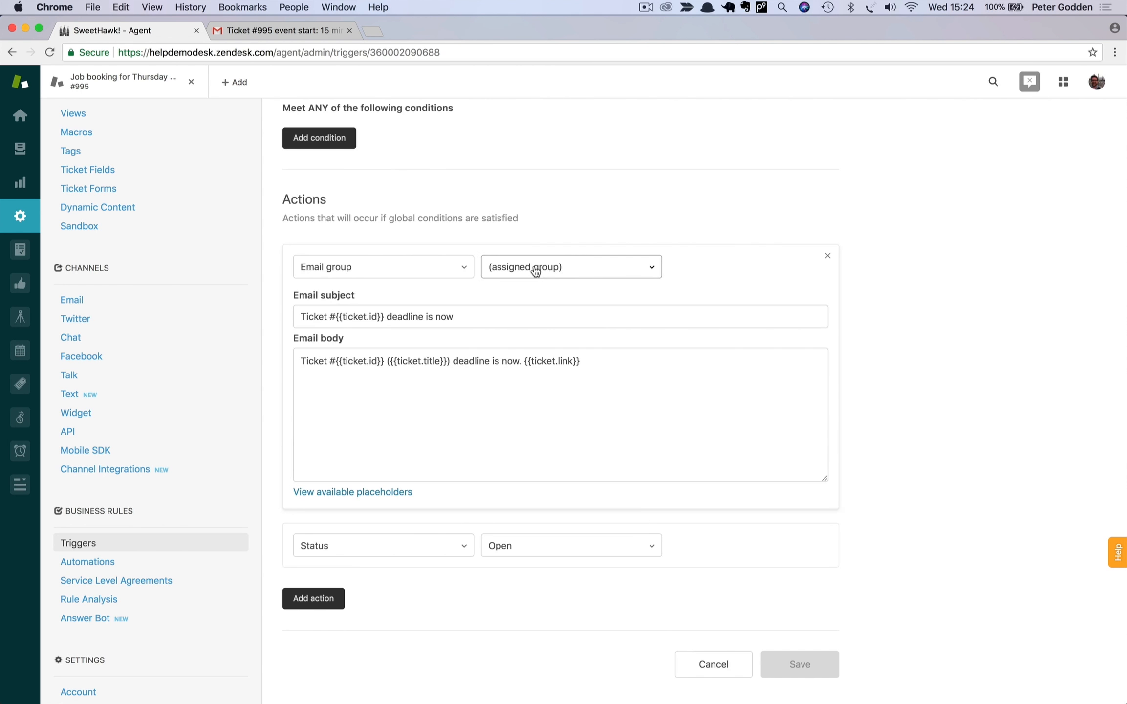
pyautogui.click(311, 602)
pyautogui.write('remo')
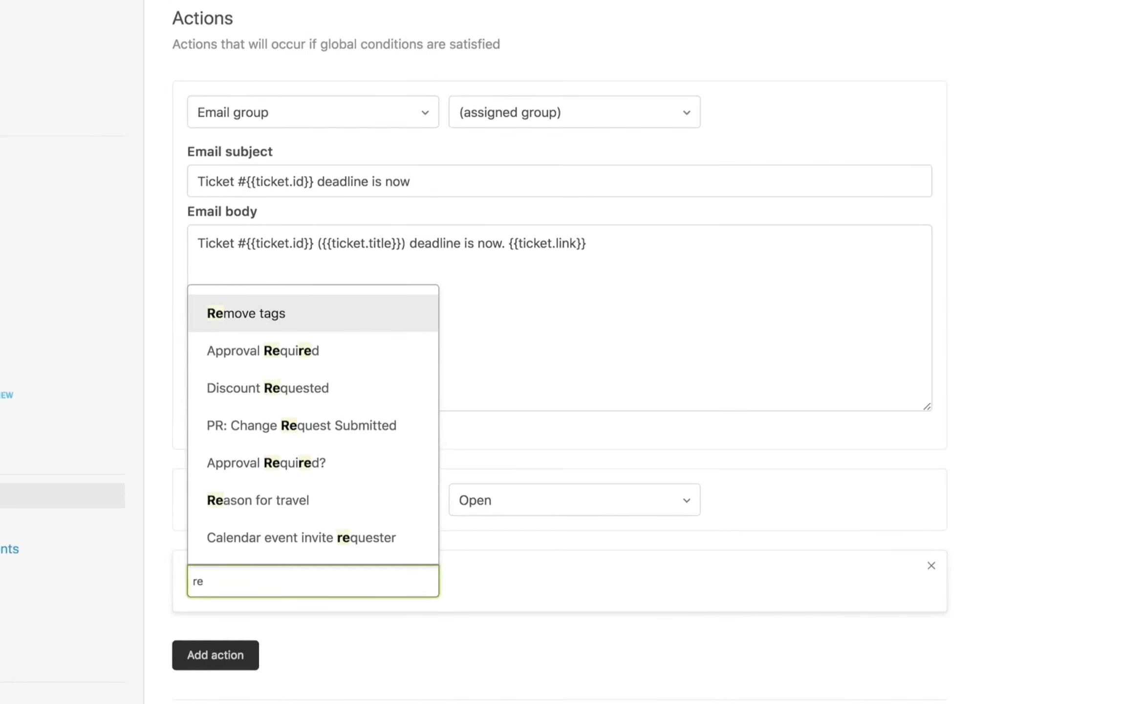
pyautogui.press('Return')
pyautogui.write('24h_before')
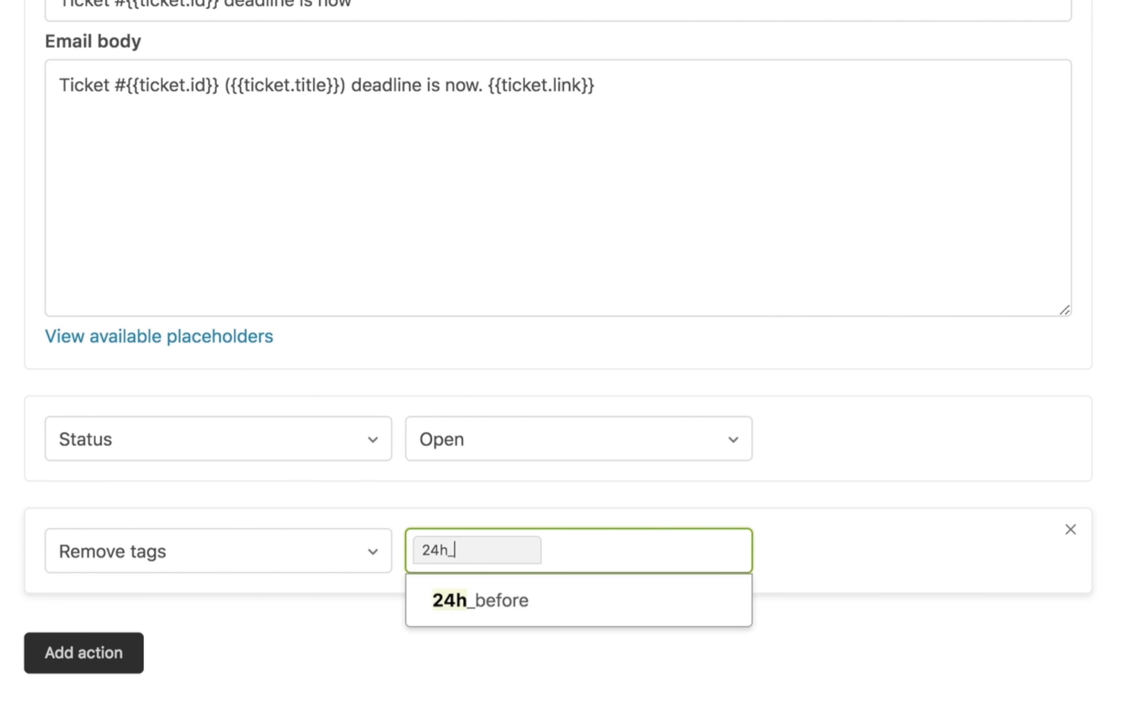
pyautogui.press('Return')
pyautogui.click(1018, 701)
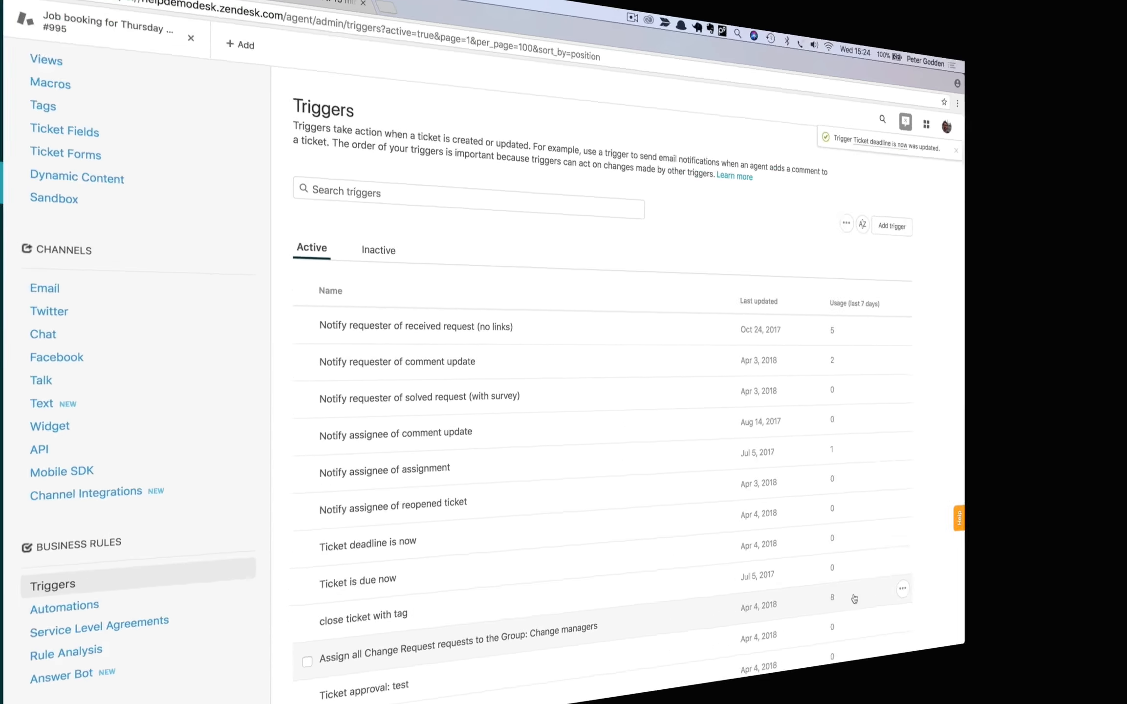